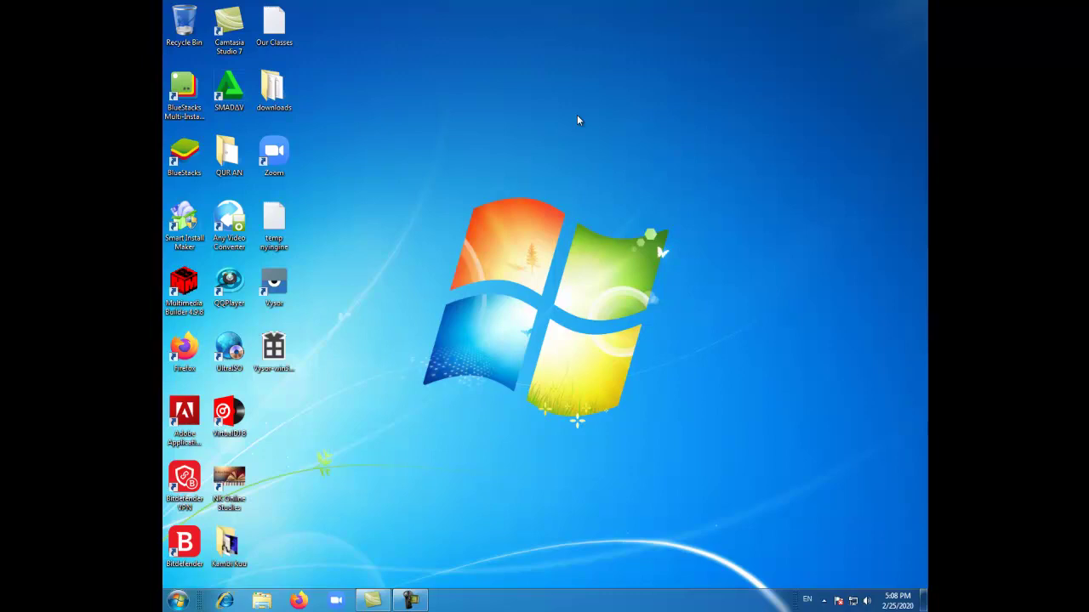
# Open YouTube in Firefox and browse the recommended videos on its home page.
pyautogui.click(300, 601)
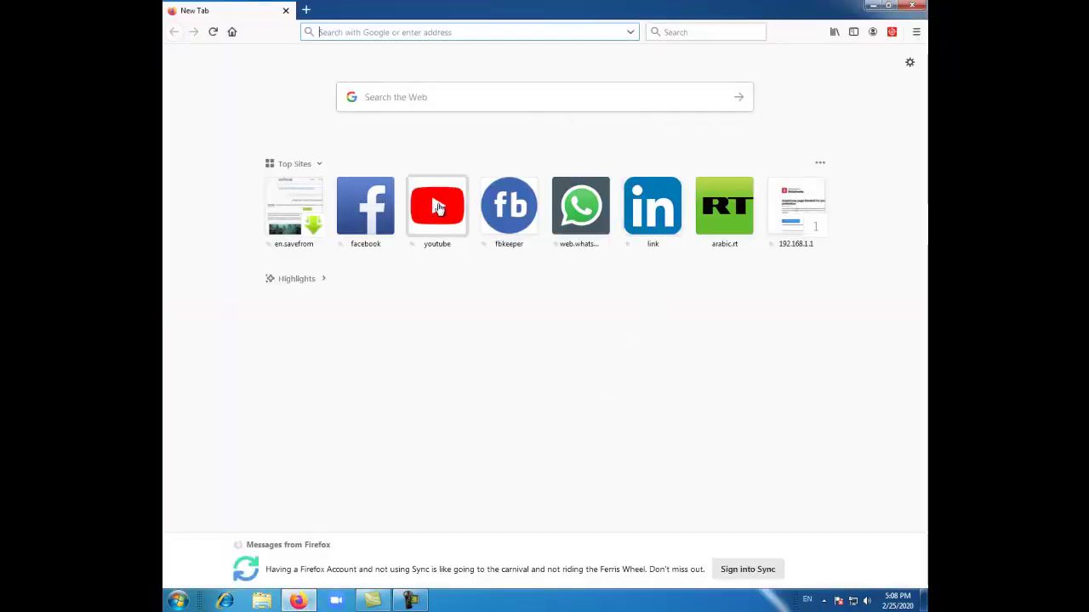
pyautogui.click(438, 208)
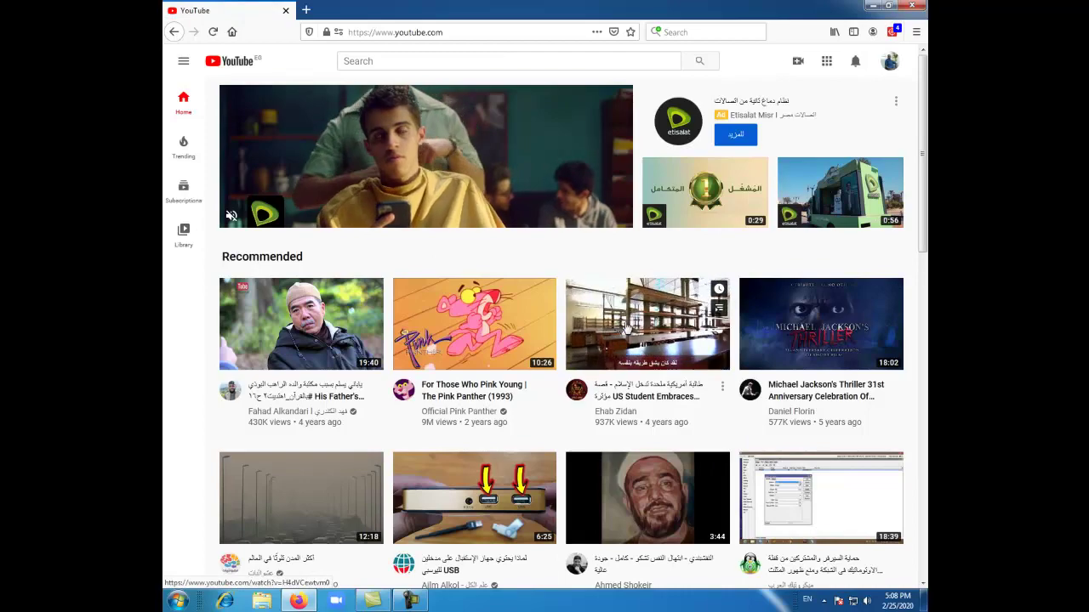
pyautogui.moveTo(491, 326)
pyautogui.scroll(-3, 489, 332)
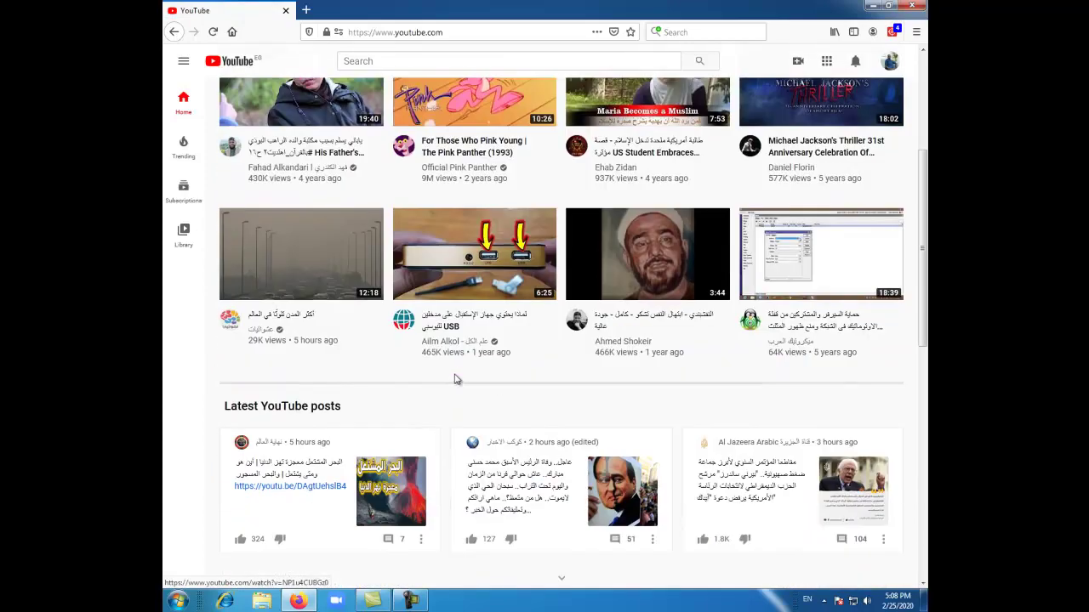
pyautogui.scroll(3, 485, 340)
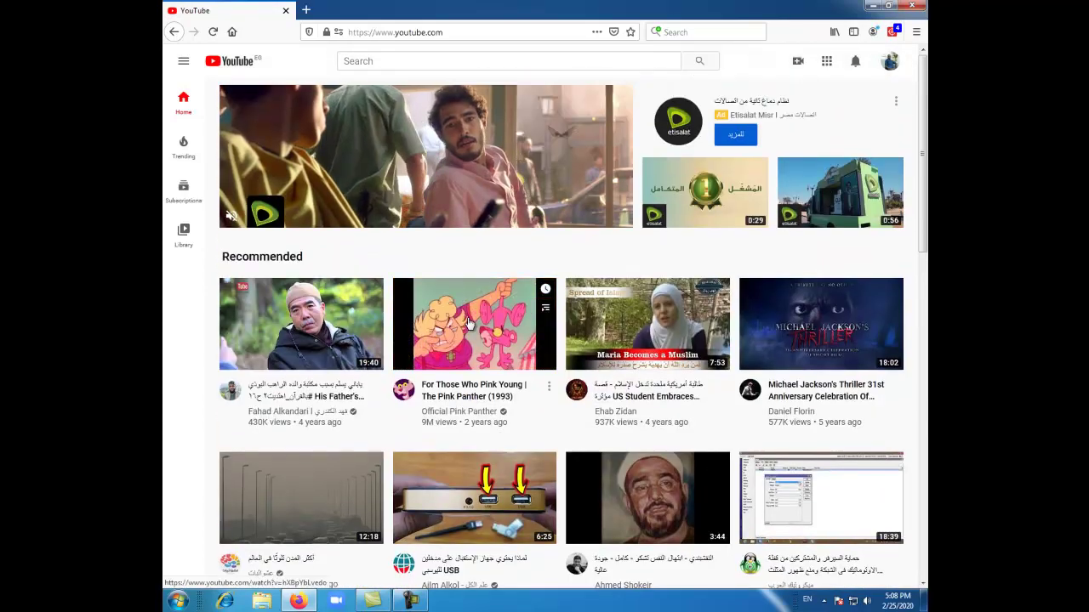
# Open the recommended video "For Those Who Pink Young | The Pink Panther (1993)", paused, and copy its web address.
pyautogui.click(473, 332)
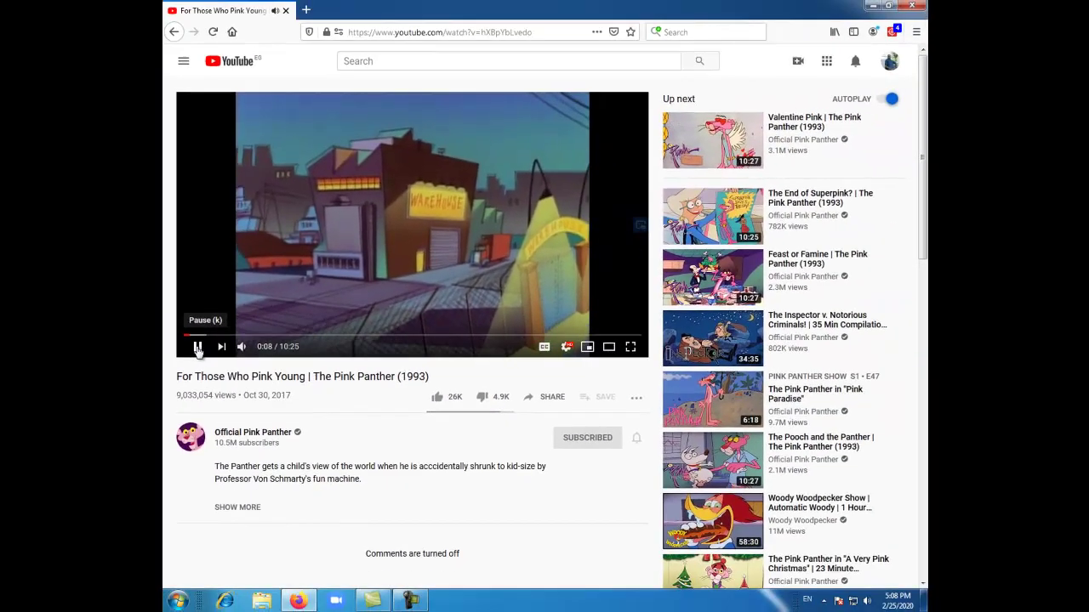
pyautogui.click(82, 493)
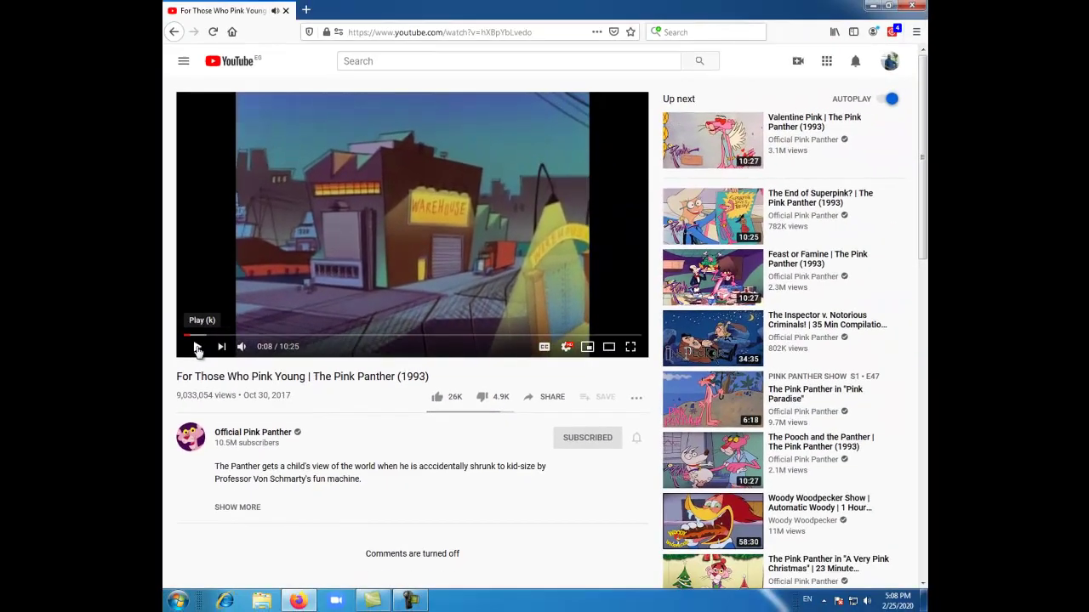
pyautogui.click(484, 33)
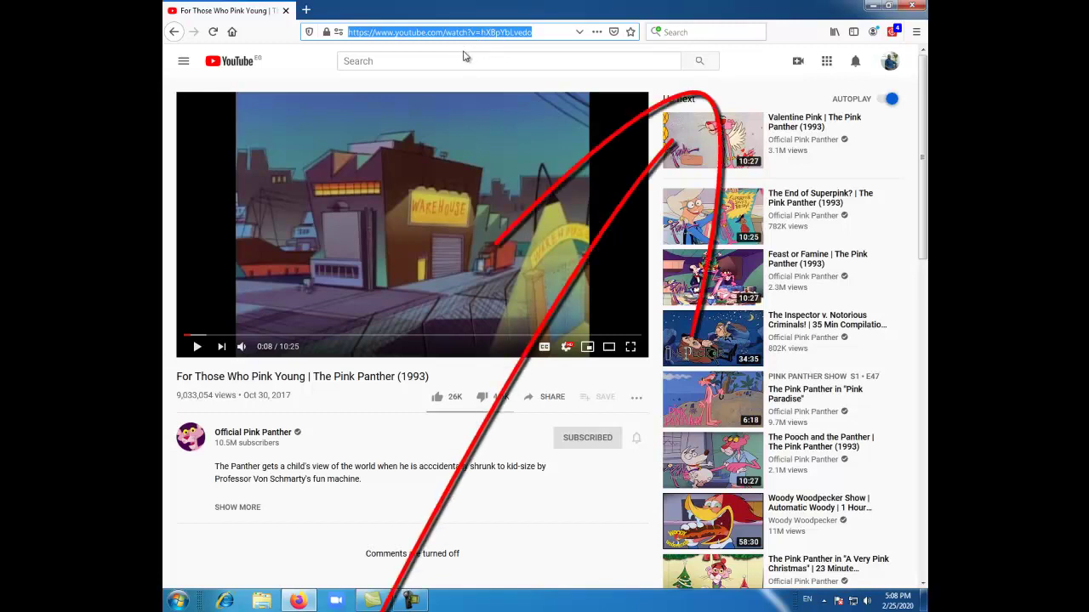
pyautogui.moveTo(436, 101)
# Search the web for y2mate in a new tab and open the Y2mate.com YouTube Downloader site.
pyautogui.click(306, 10)
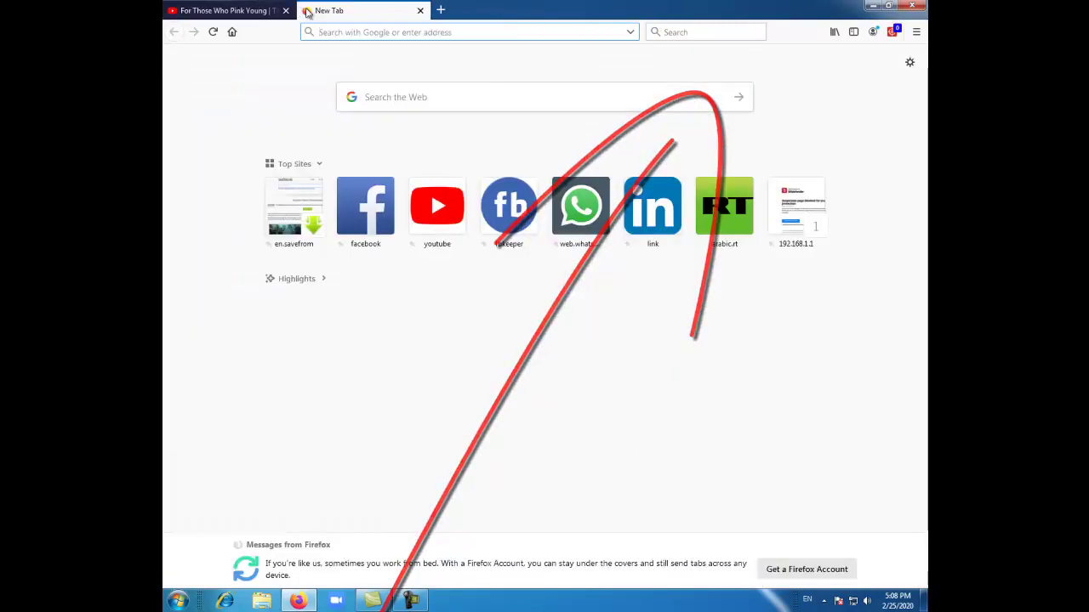
pyautogui.click(430, 100)
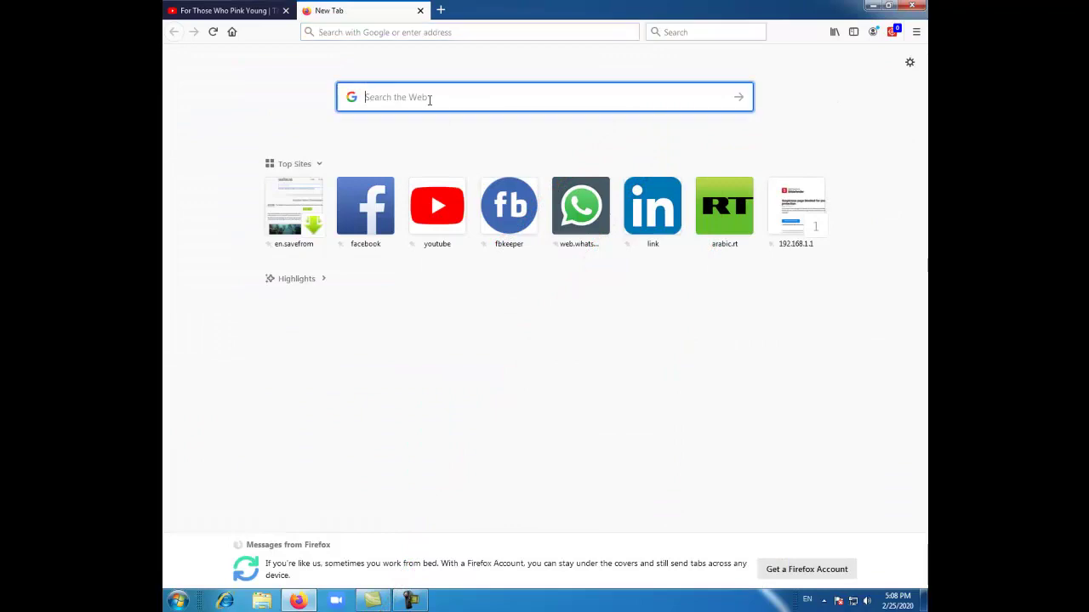
pyautogui.write('y2')
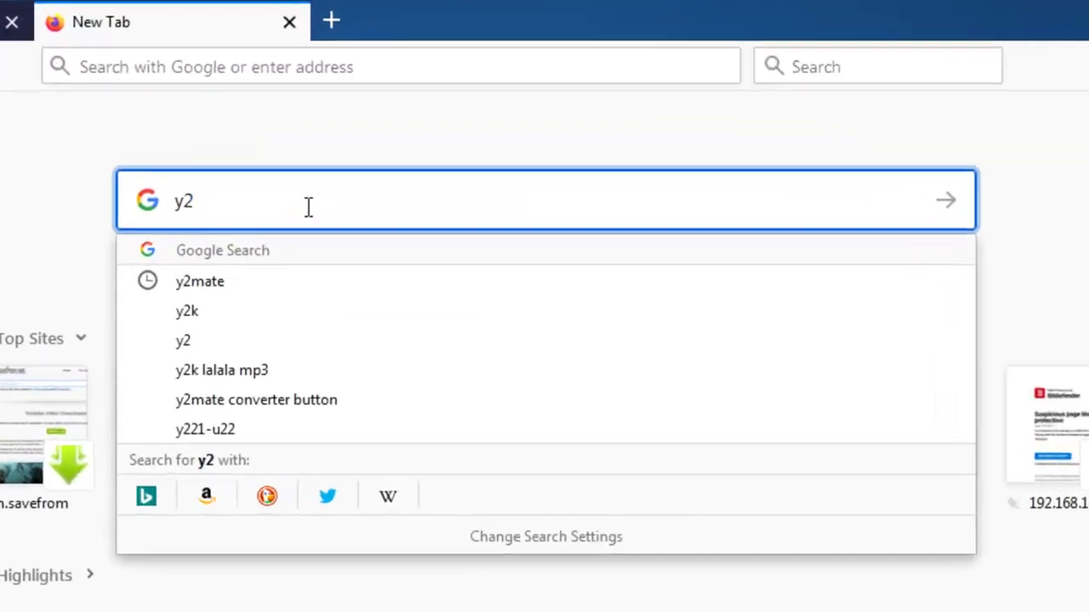
pyautogui.write('mat')
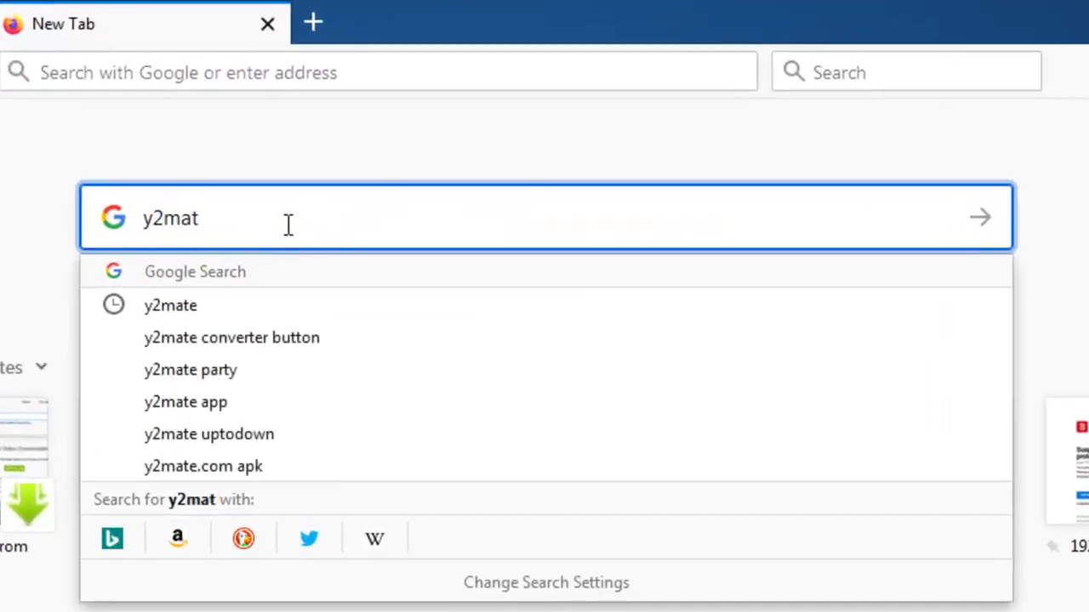
pyautogui.press('Return')
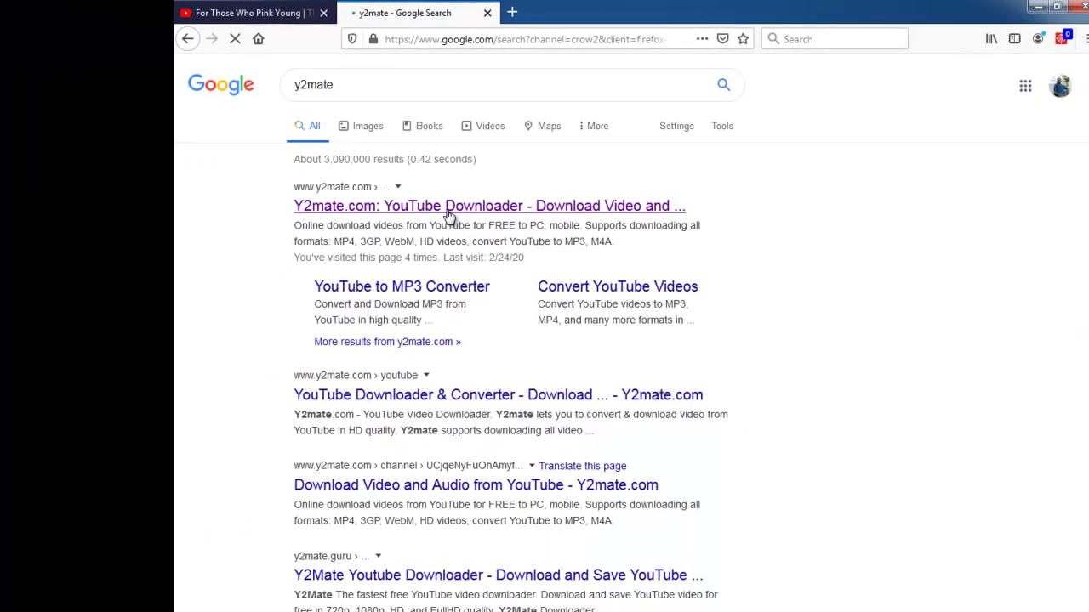
pyautogui.click(457, 213)
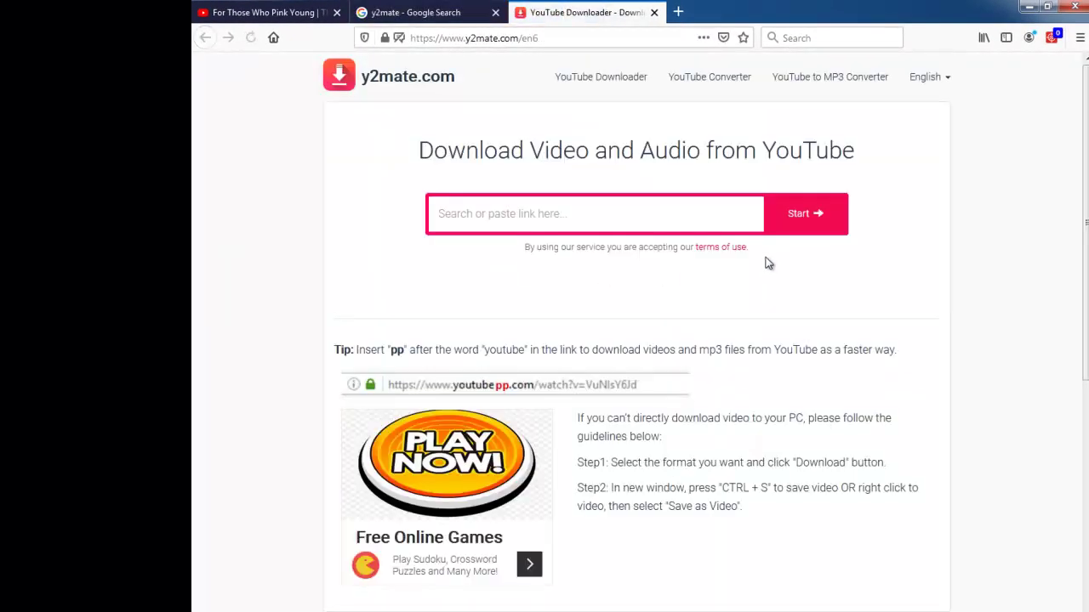
pyautogui.click(636, 216)
pyautogui.write('https://www.youtube.com/watch?v=hXEpYbLvedo')
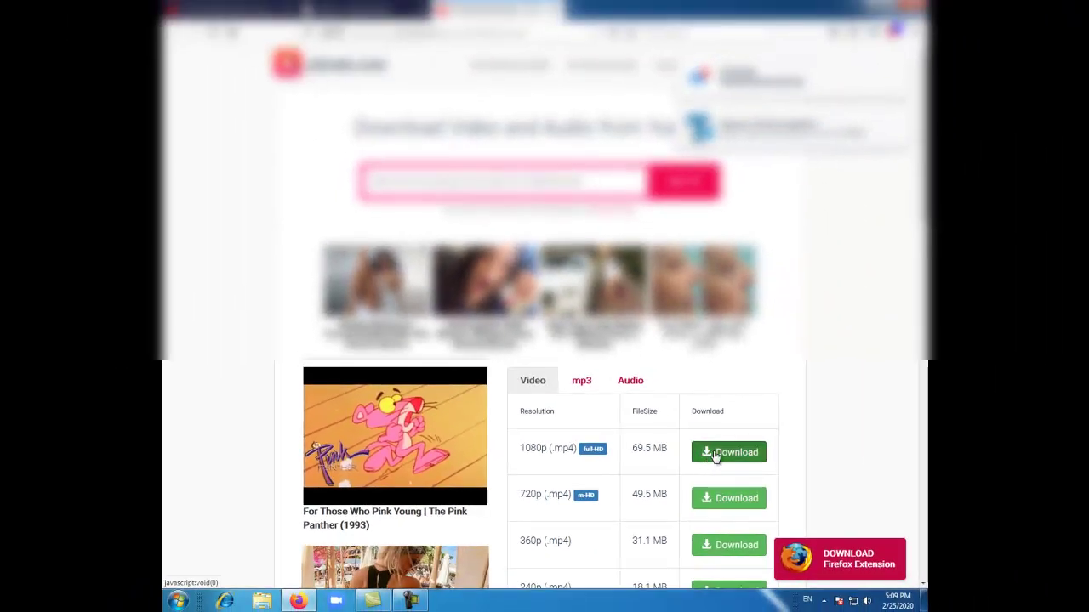
pyautogui.click(714, 453)
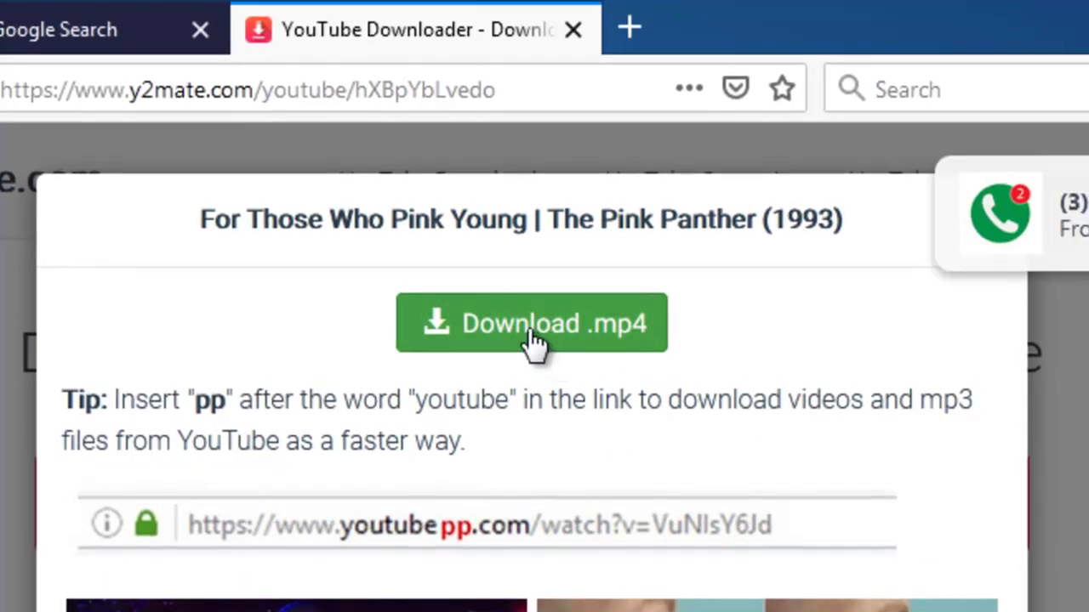
# Download the .mp4 file with the option to open it with QQPlayer, and check it in the browser's download list.
pyautogui.click(532, 340)
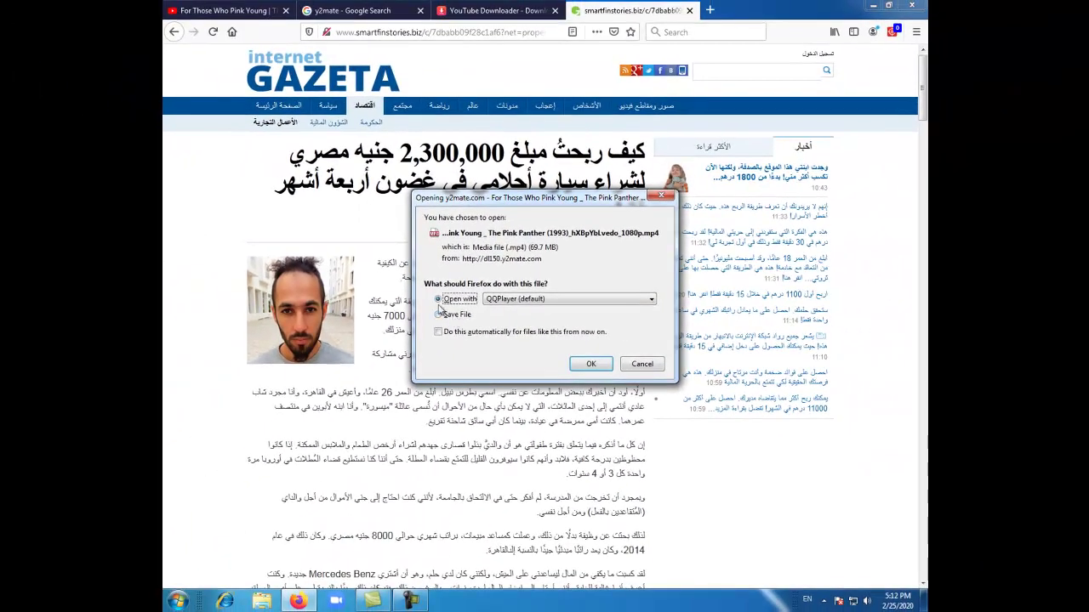
pyautogui.click(591, 364)
pyautogui.click(814, 34)
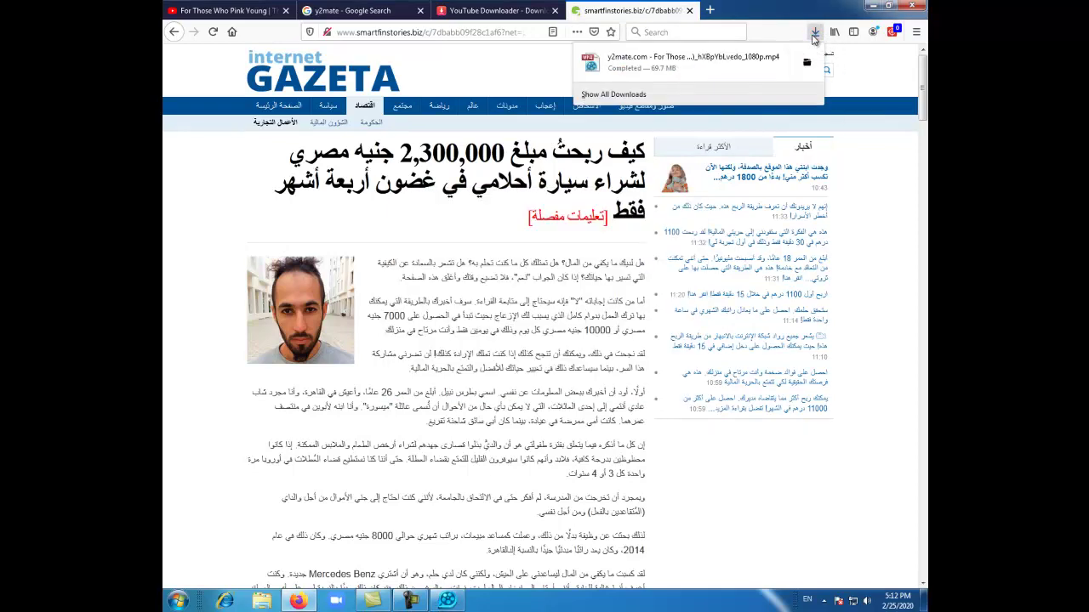
# Watch the start of the downloaded video in QQPlayer and then hide the player window.
pyautogui.click(446, 601)
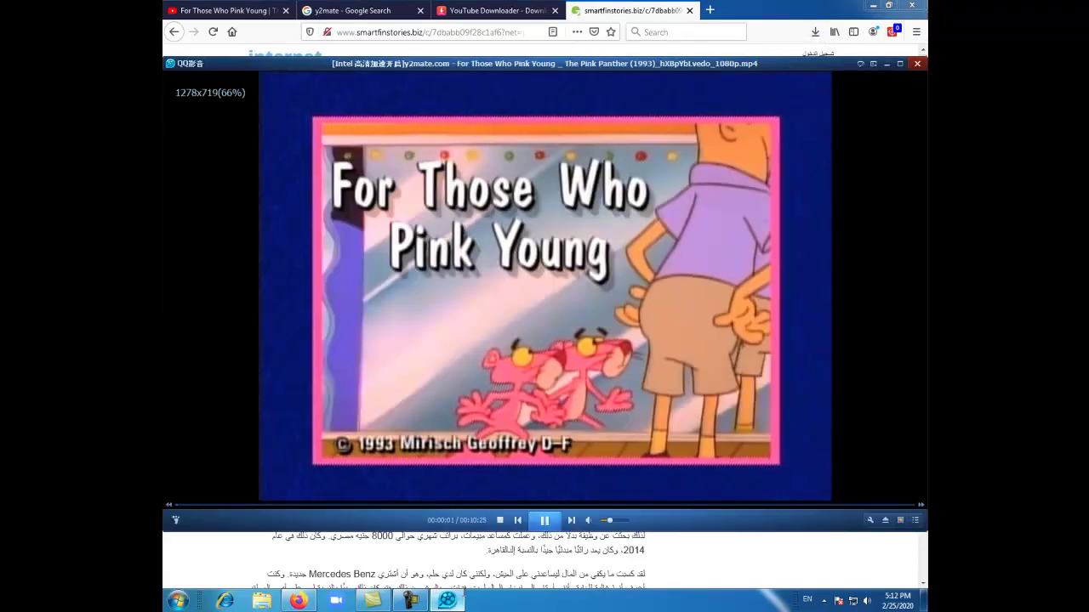
pyautogui.click(893, 66)
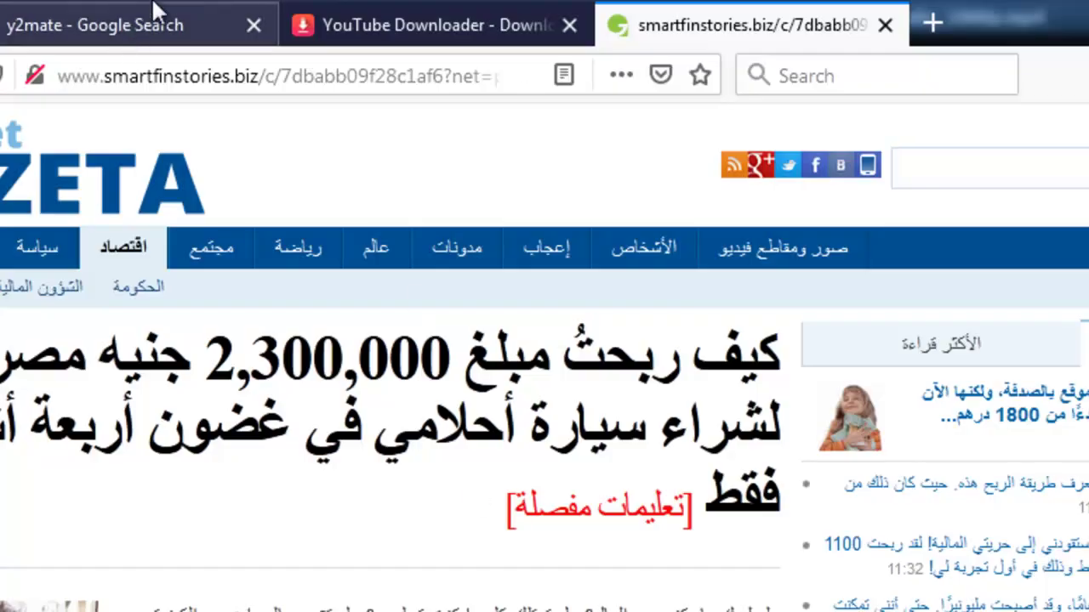
pyautogui.click(219, 12)
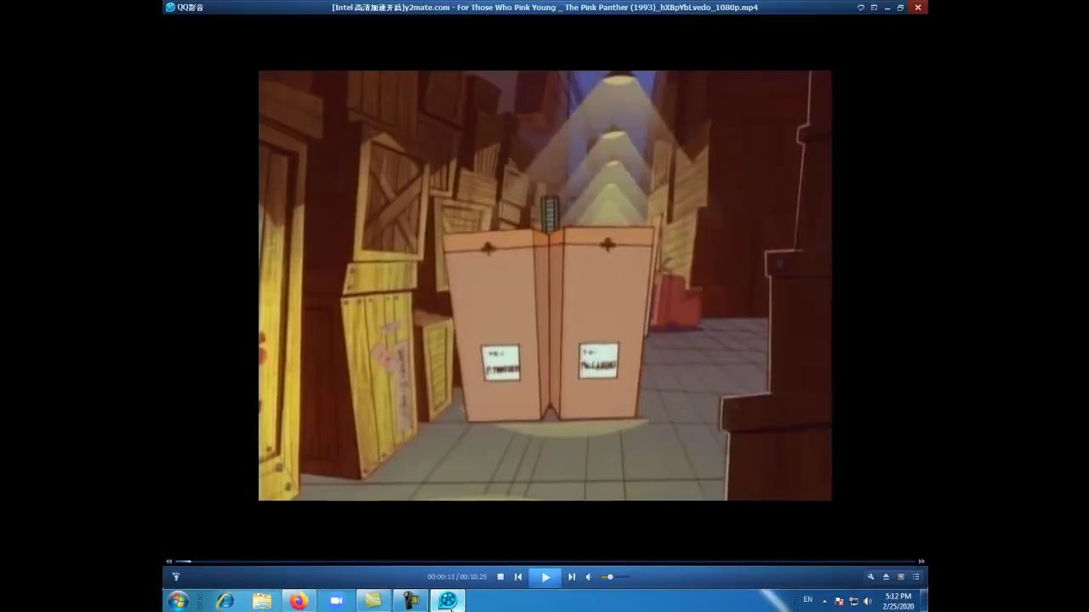
pyautogui.click(447, 601)
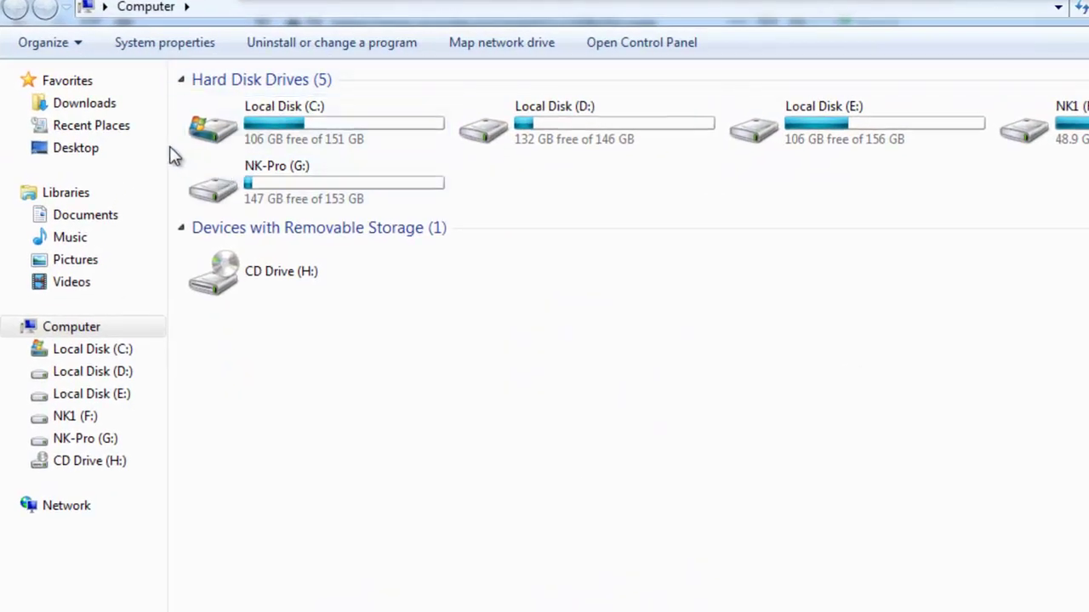
# Show the Downloads folder both through Favorites and through Local Disk (C:), Users and the user's profile folder.
pyautogui.click(84, 105)
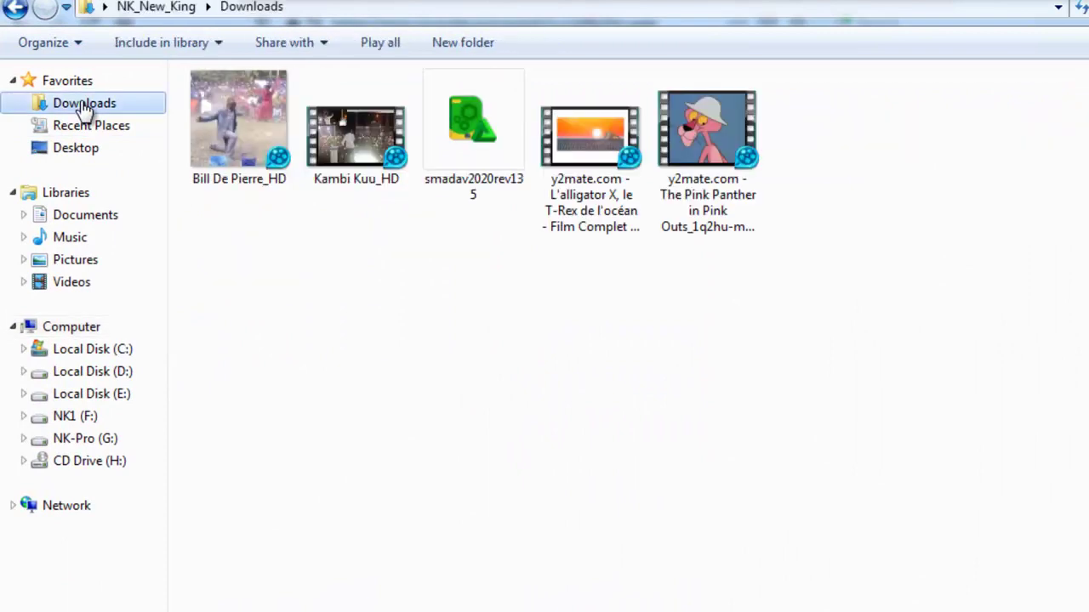
pyautogui.click(14, 9)
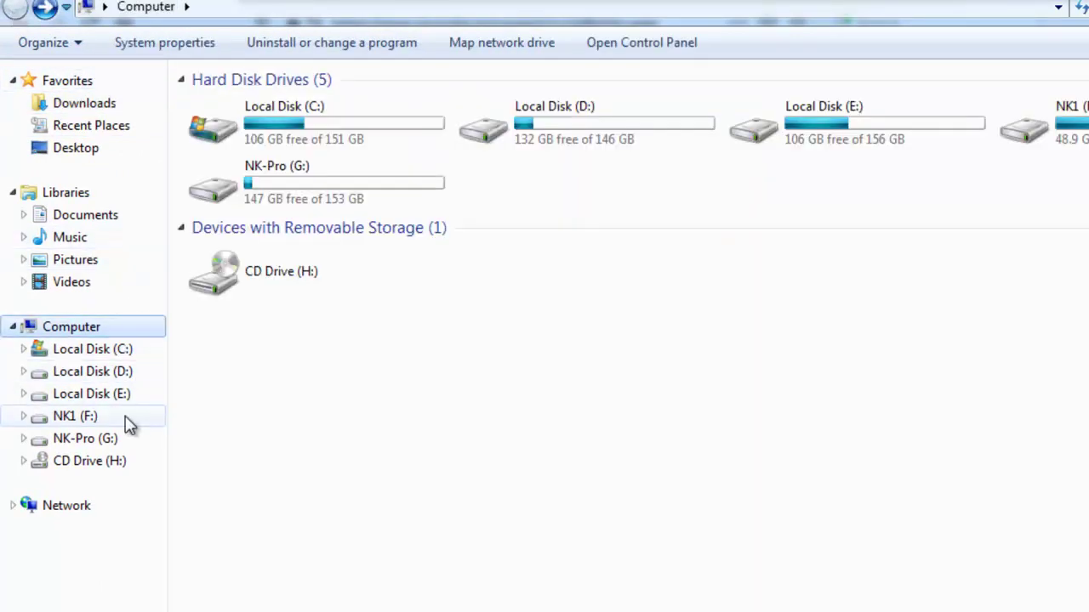
pyautogui.click(128, 356)
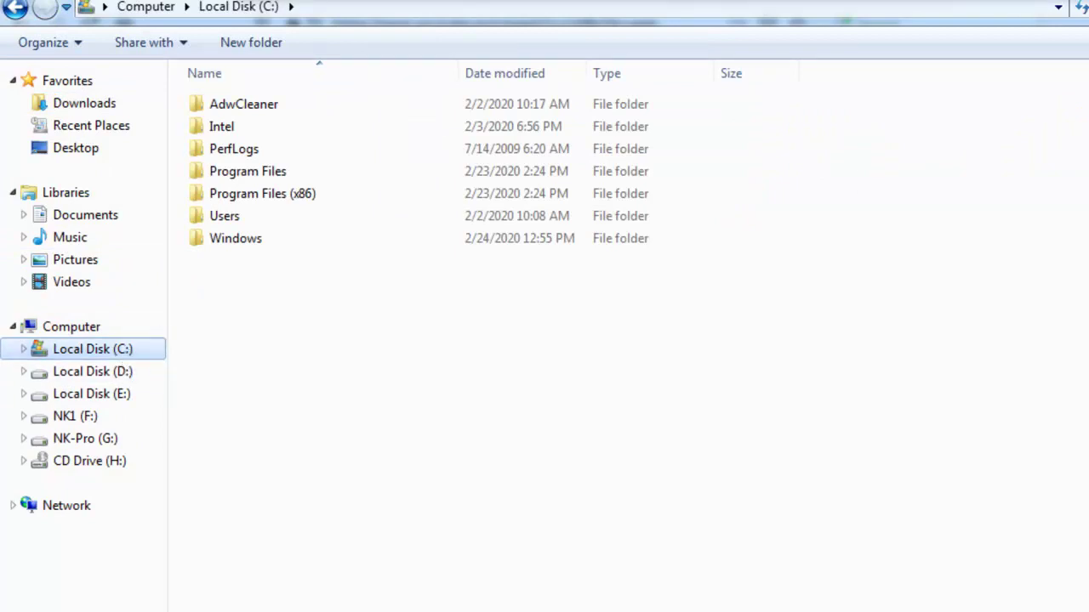
pyautogui.doubleClick(273, 225)
pyautogui.doubleClick(283, 109)
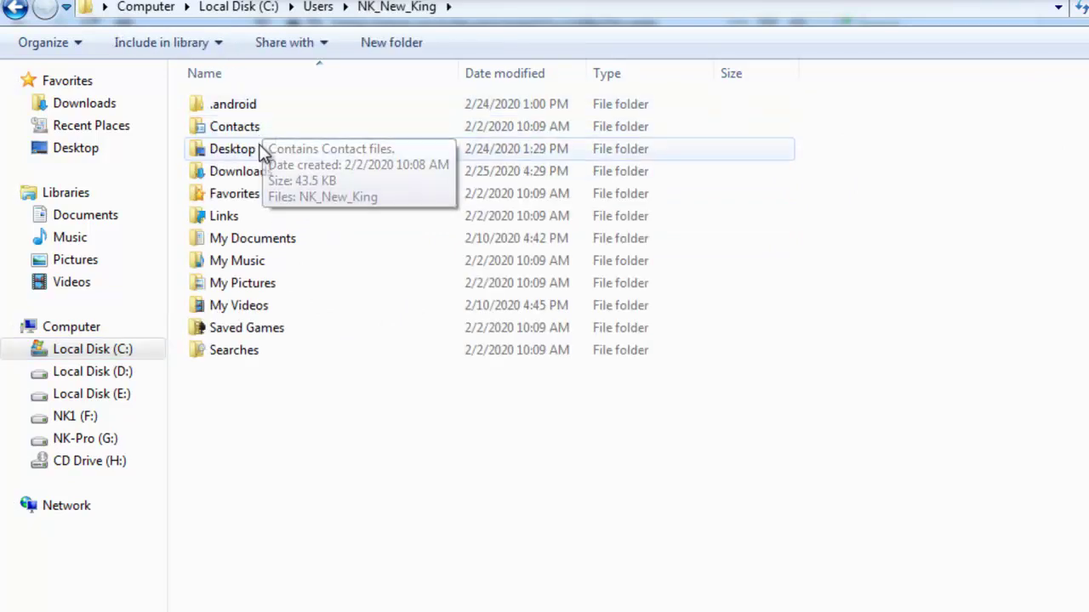
pyautogui.doubleClick(279, 175)
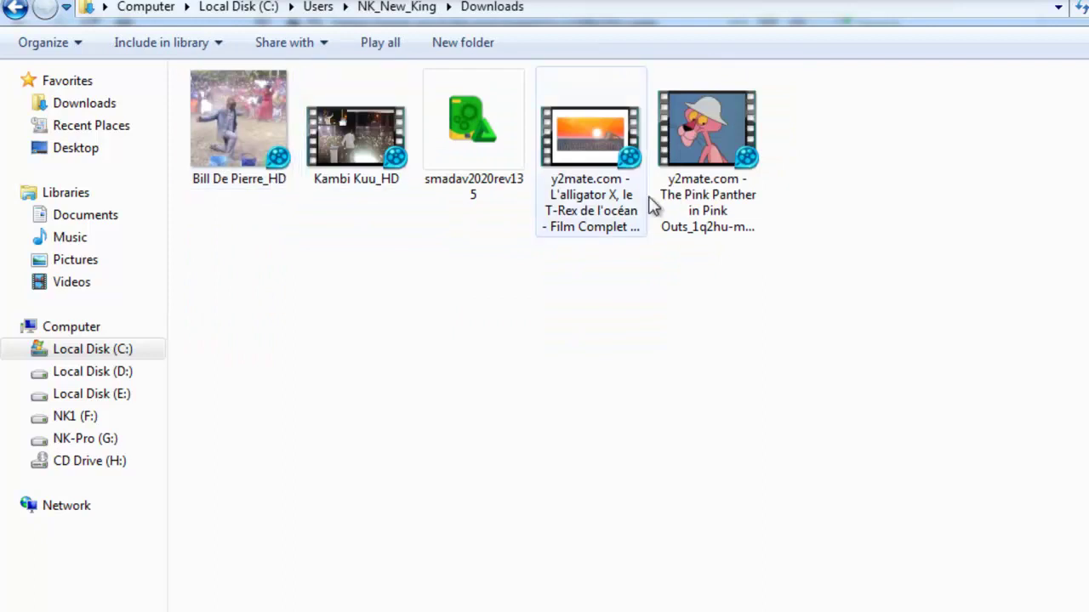
pyautogui.click(106, 110)
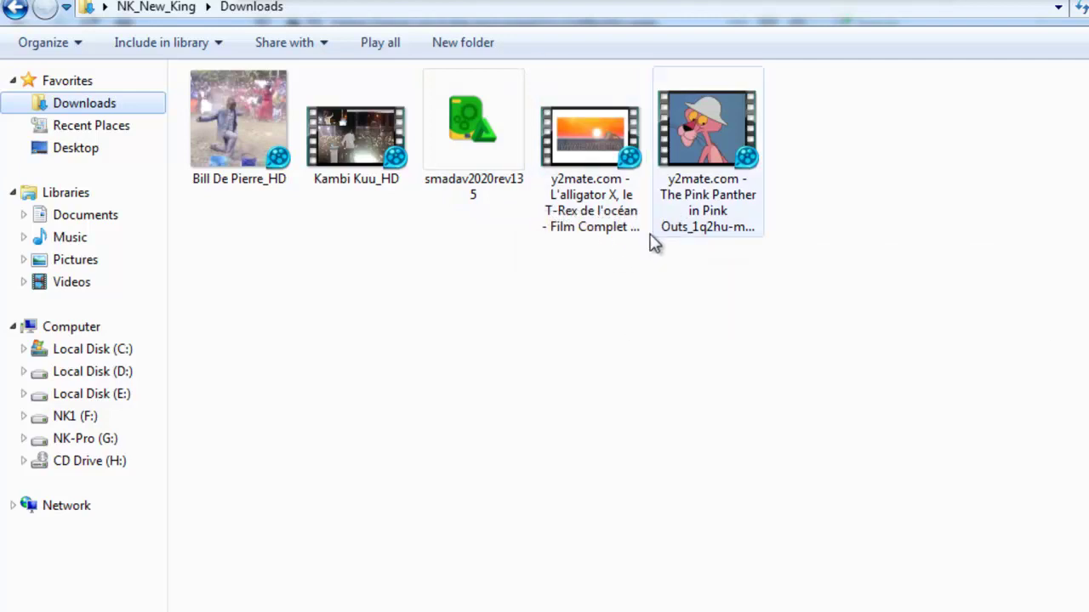
# Open the video "The Pink Panther in Pink Outs" from Downloads and reposition the QQPlayer window, showing its playlist.
pyautogui.doubleClick(754, 228)
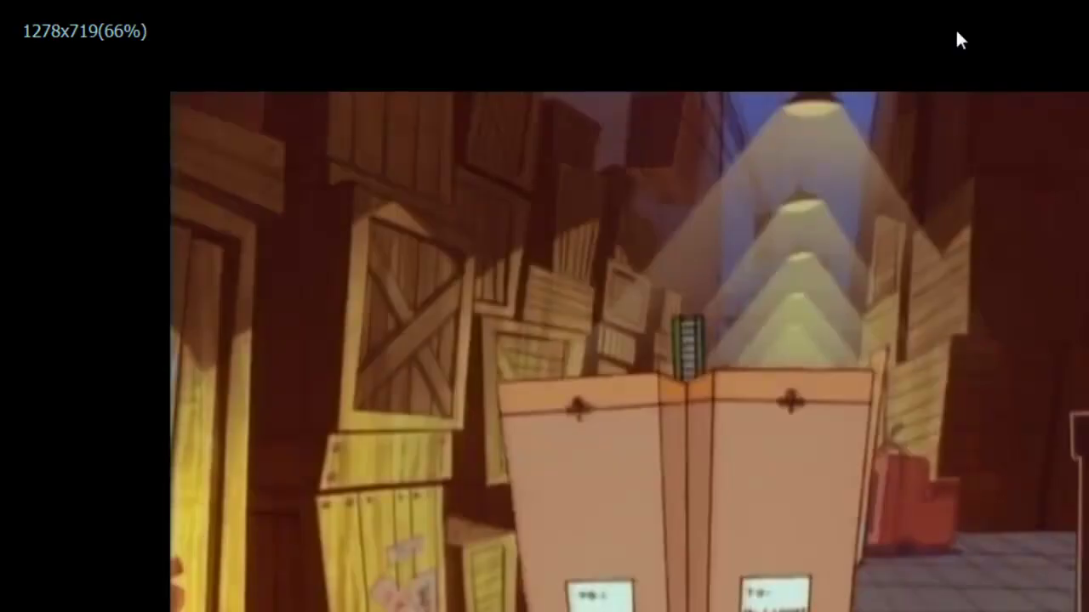
pyautogui.moveTo(957, 40); pyautogui.dragTo(899, 365)
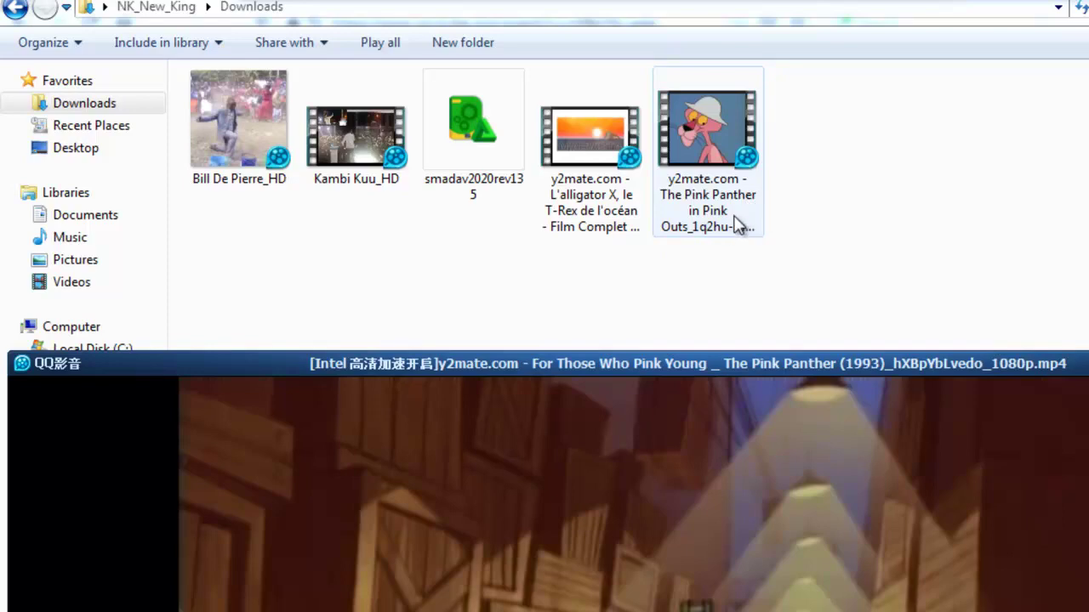
pyautogui.moveTo(1050, 363); pyautogui.dragTo(828, 260)
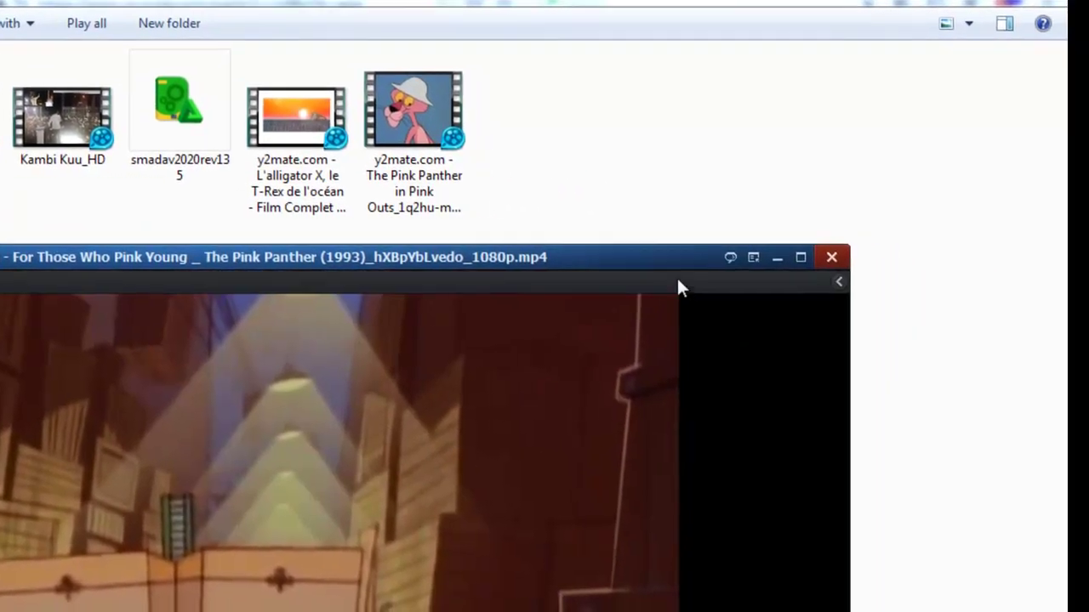
pyautogui.moveTo(801, 296); pyautogui.dragTo(745, 195)
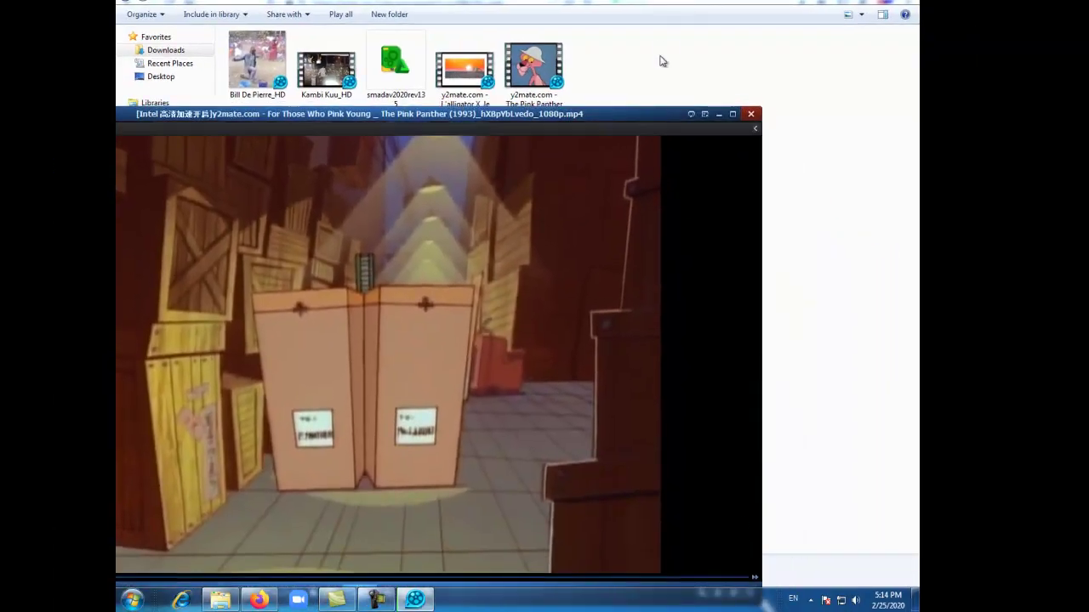
pyautogui.moveTo(653, 114); pyautogui.dragTo(510, 73)
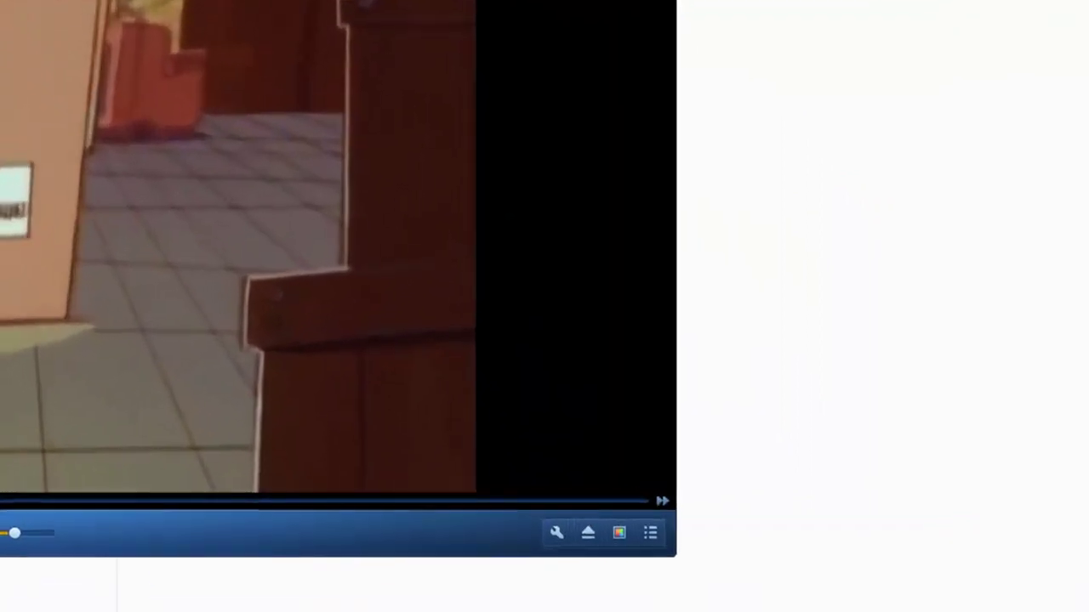
pyautogui.click(698, 538)
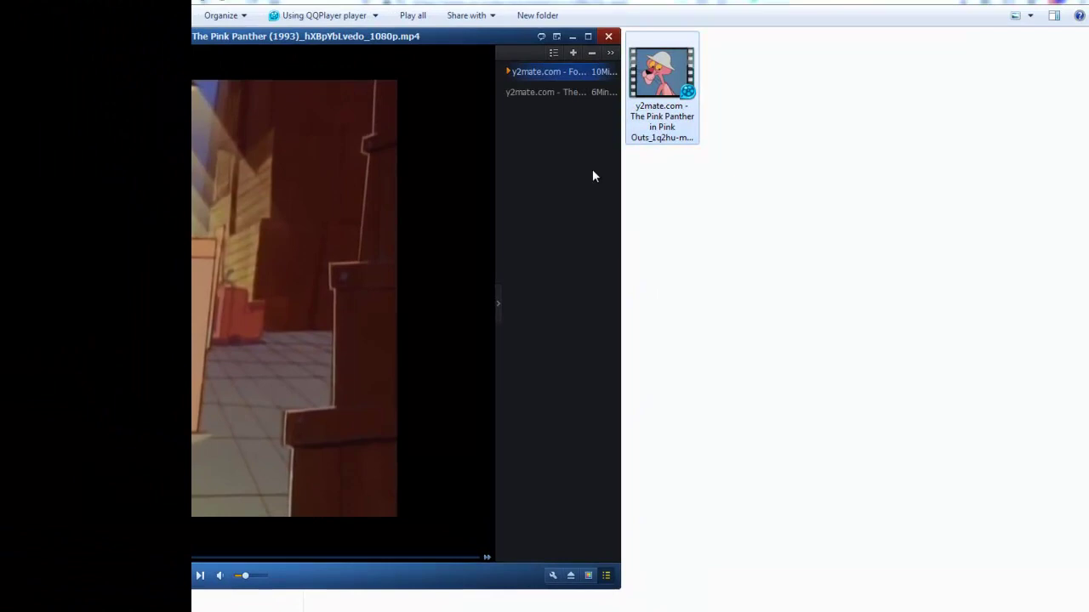
# Play "The Pink Panther in Pink Outs" from the player's playlist and skip ahead to about 1:07.
pyautogui.doubleClick(555, 92)
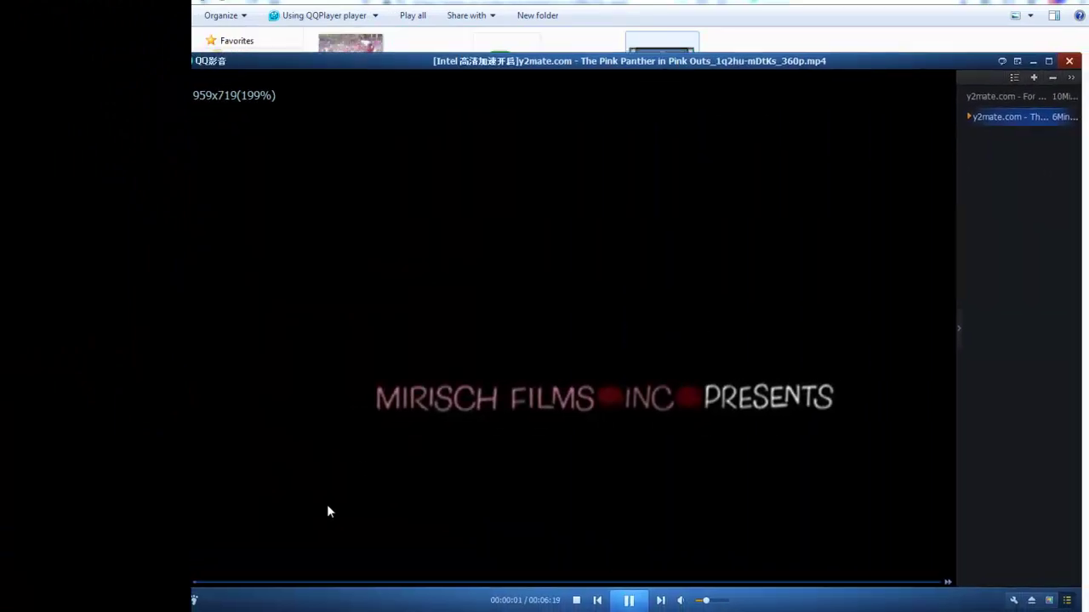
pyautogui.click(246, 582)
pyautogui.click(326, 584)
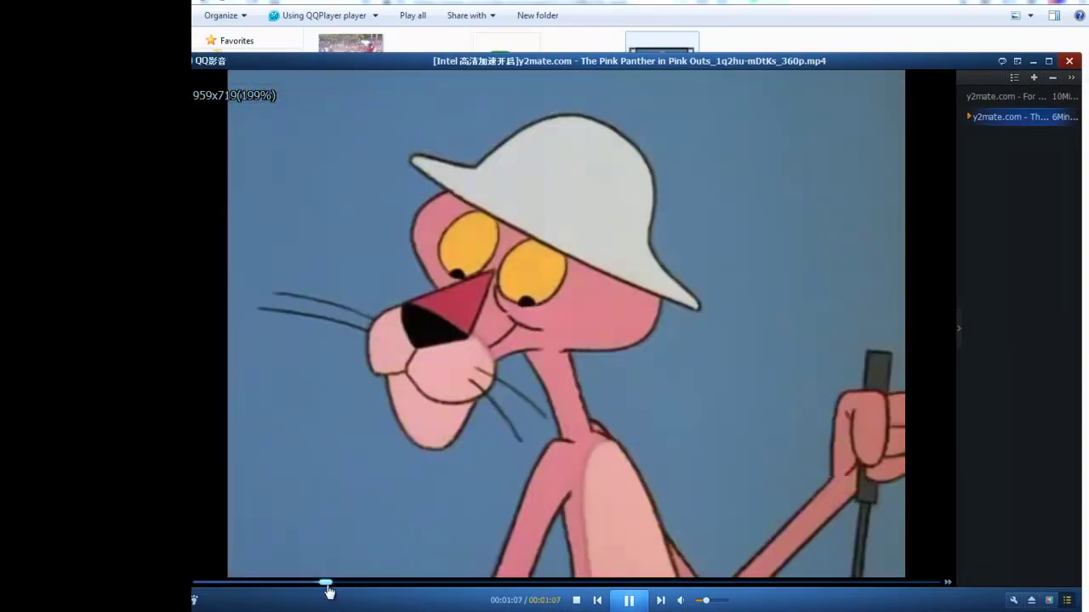
# Skip "The Pink Panther in Pink Outs" ahead to about 2:08 and then back to near its beginning.
pyautogui.click(374, 583)
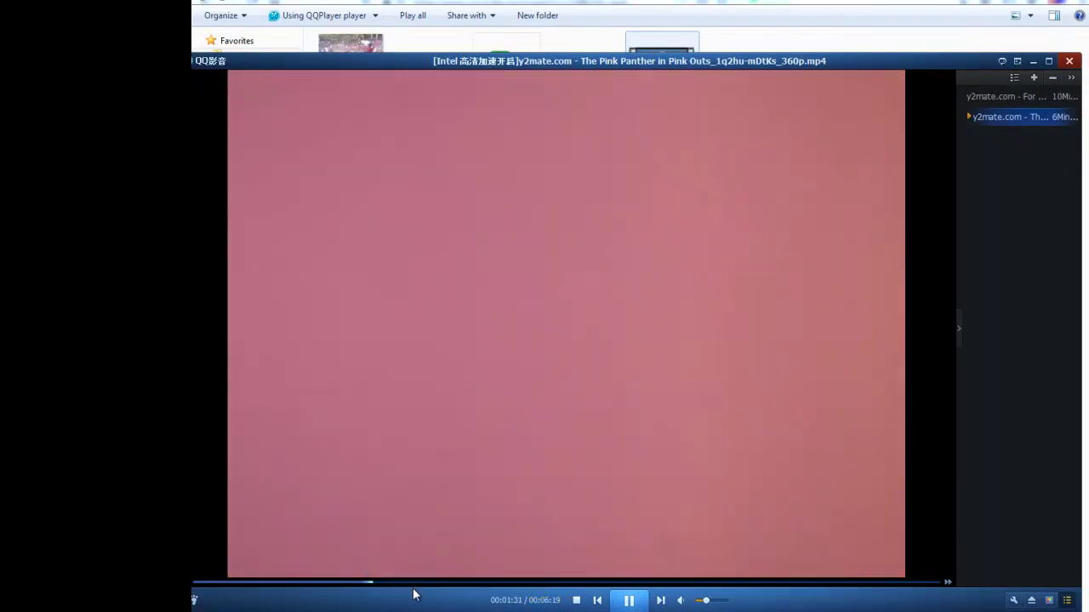
pyautogui.click(445, 584)
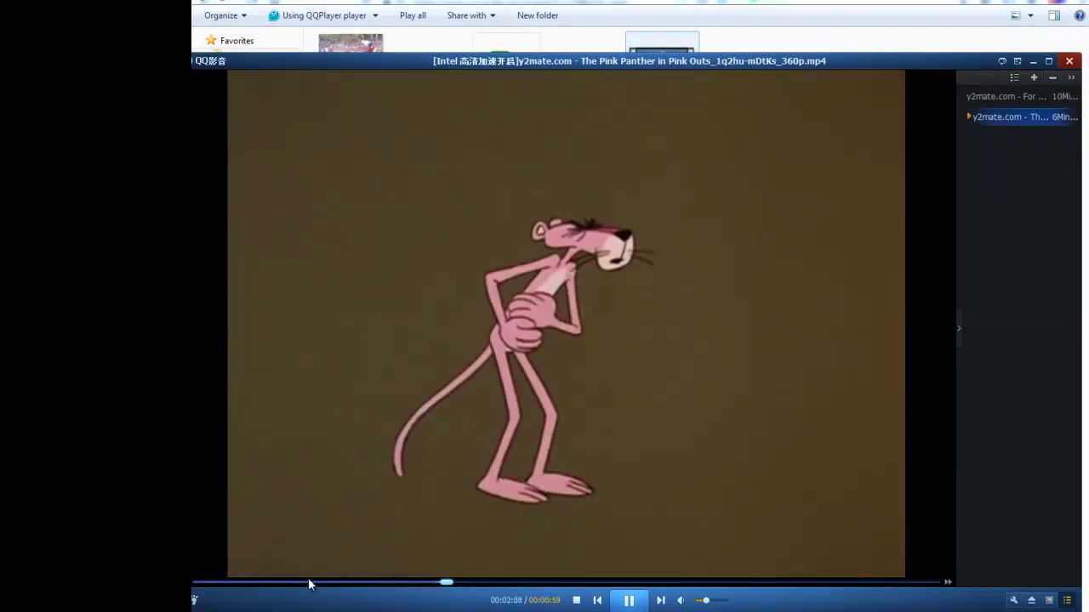
pyautogui.click(309, 584)
pyautogui.moveTo(286, 590); pyautogui.dragTo(248, 585)
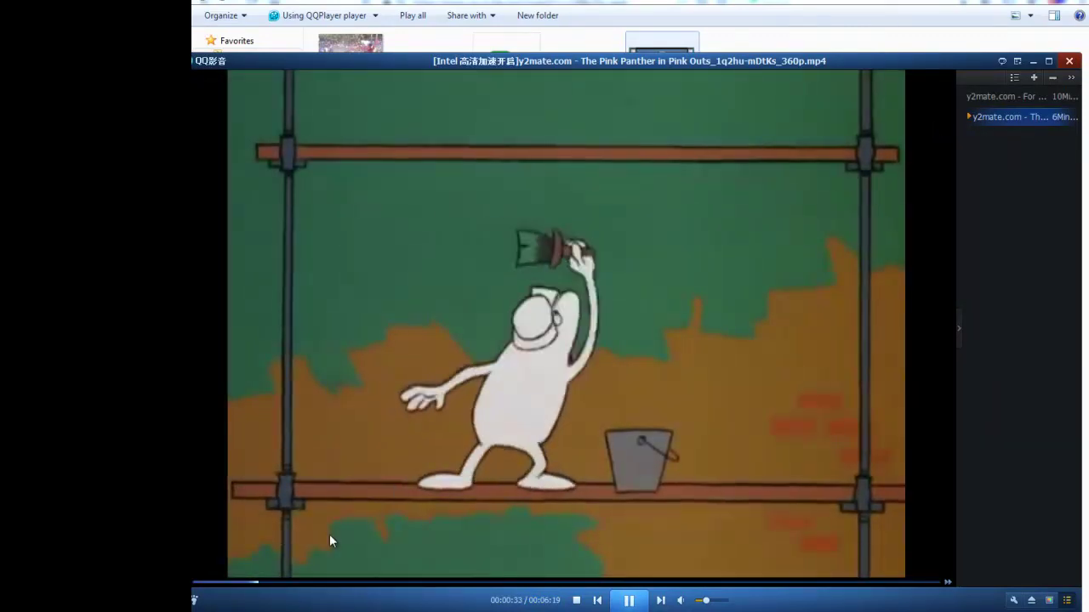
# Play "For Those Who Pink Young" from the playlist, rewind and fast-forward it to about 0:36, then pause and hide the player.
pyautogui.doubleClick(991, 97)
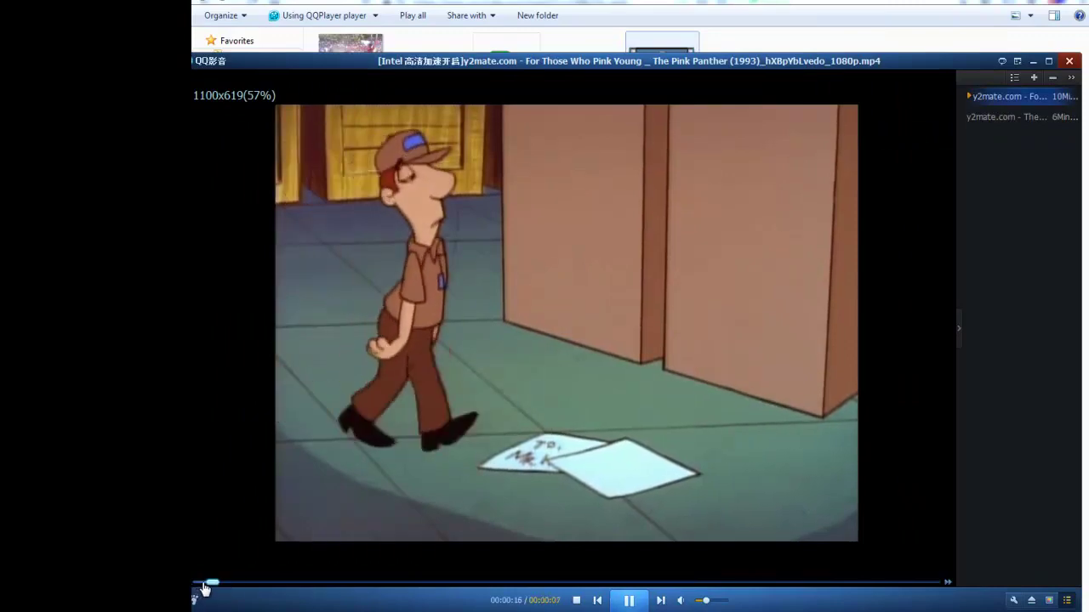
pyautogui.press('Left')
pyautogui.press('Left')
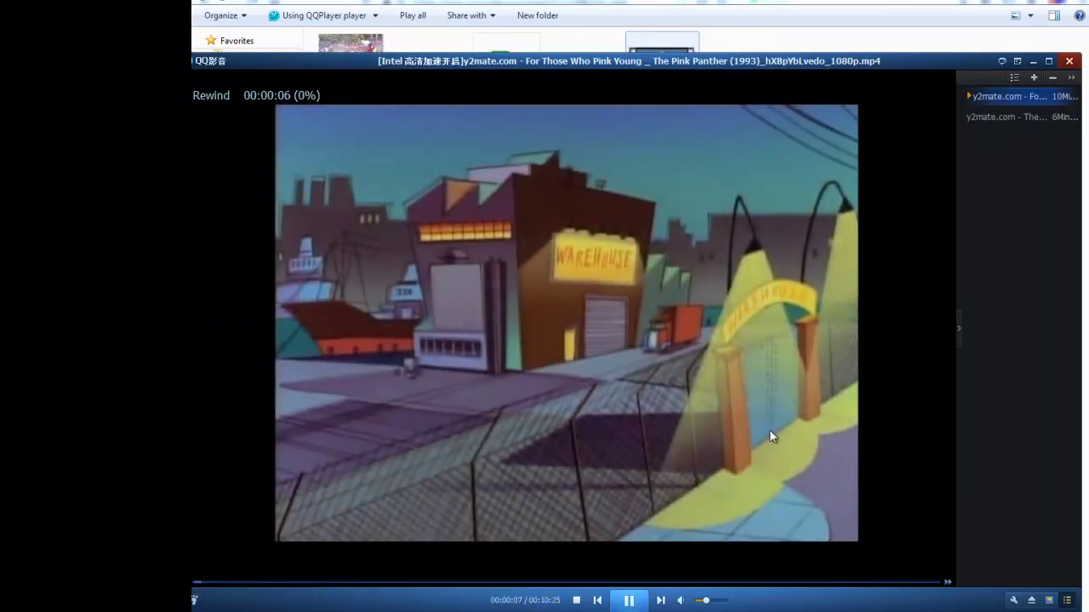
pyautogui.press('Right')
pyautogui.press('Right')
pyautogui.press('Right')
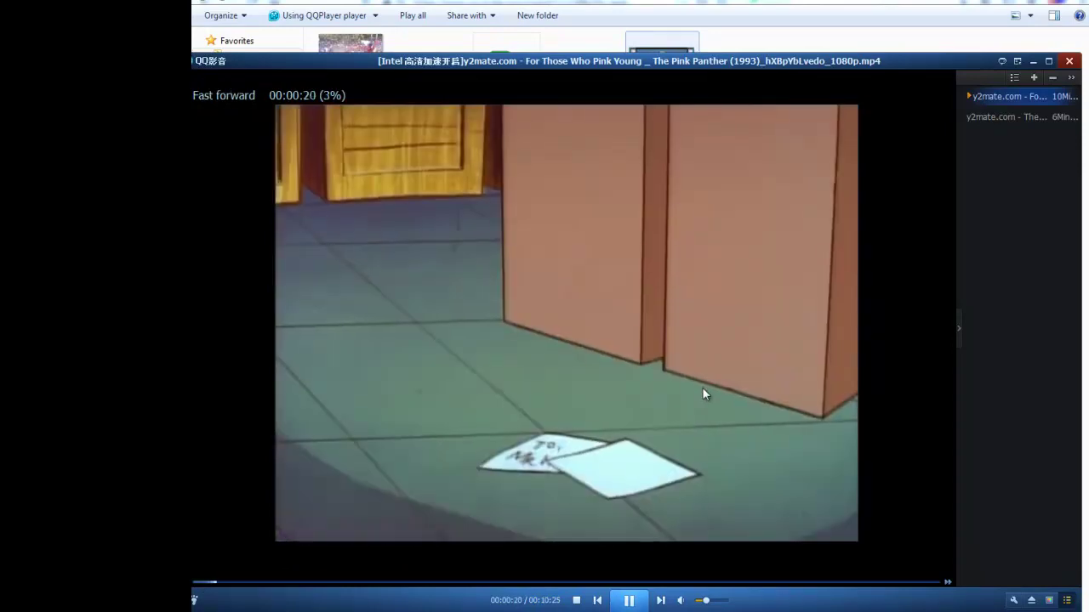
pyautogui.press('Right')
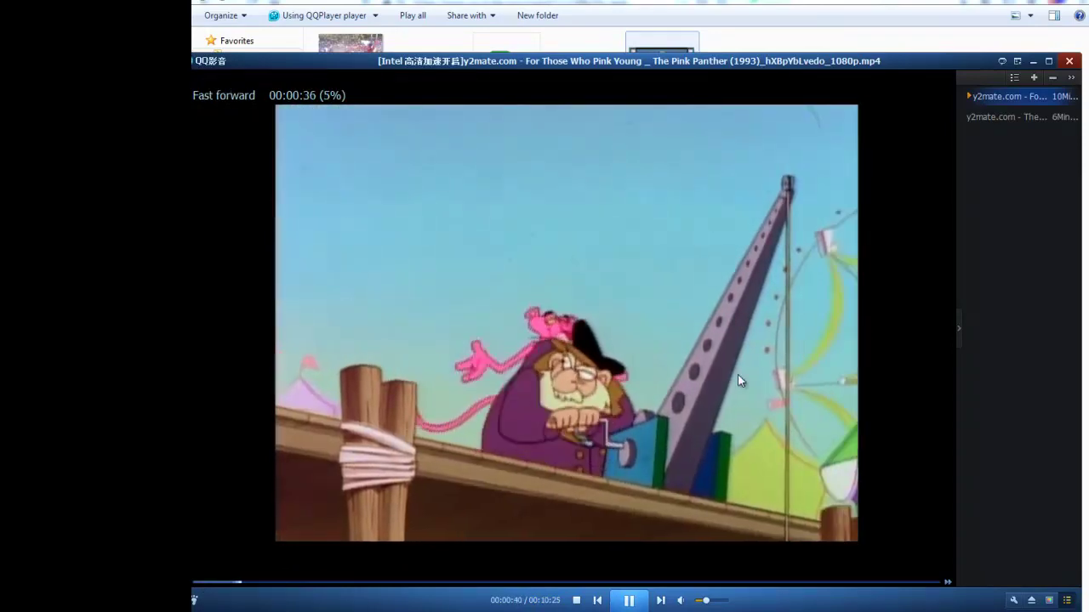
pyautogui.press('space')
pyautogui.click(1032, 62)
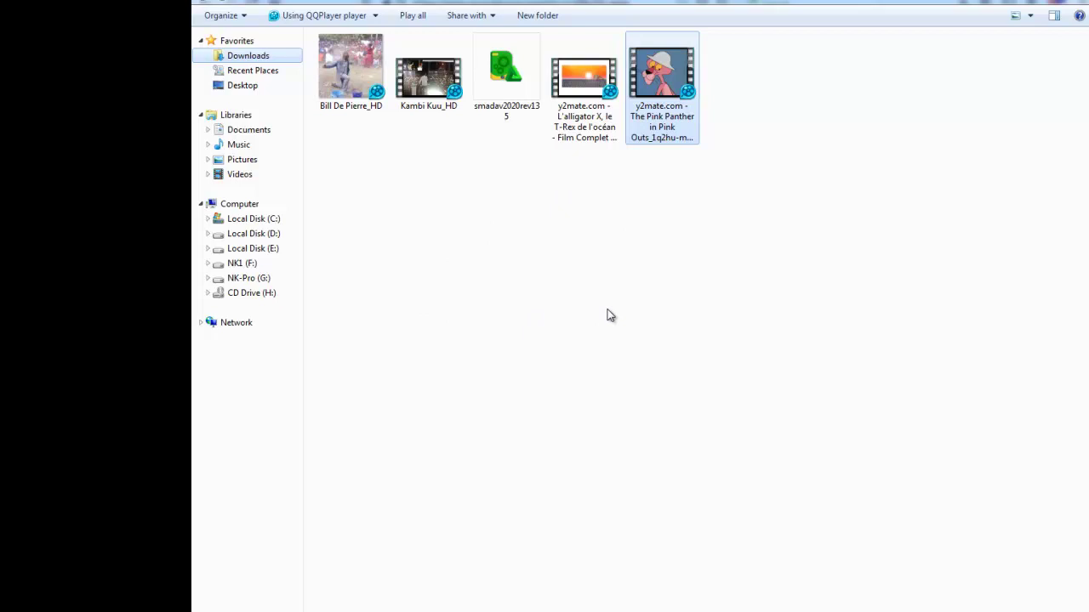
# Alternate between the paused player and the Downloads folder to compare the playlist with the folder's files.
pyautogui.click(416, 609)
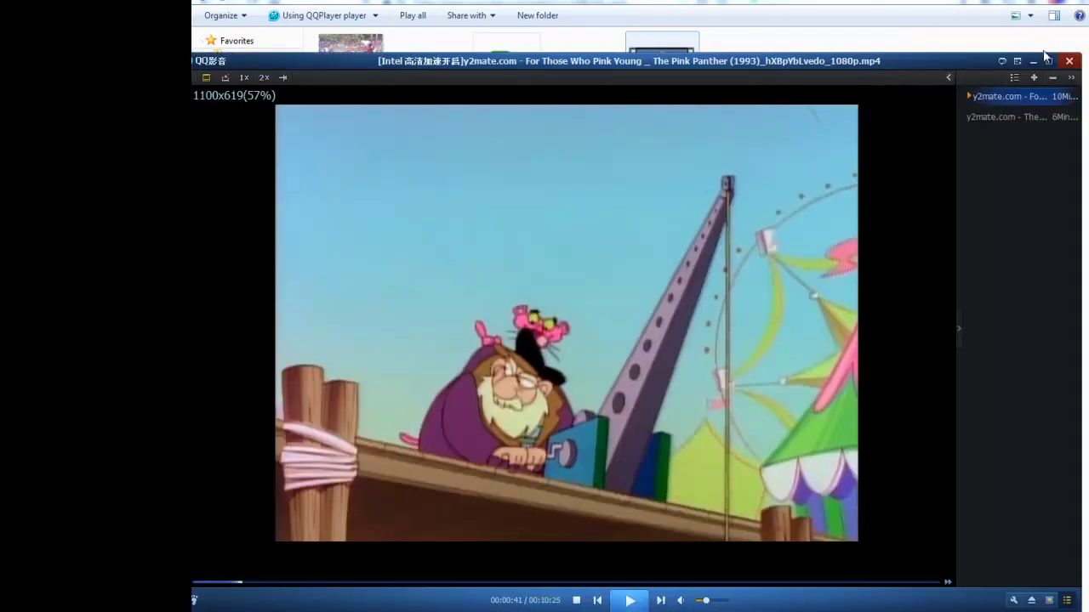
pyautogui.click(1033, 61)
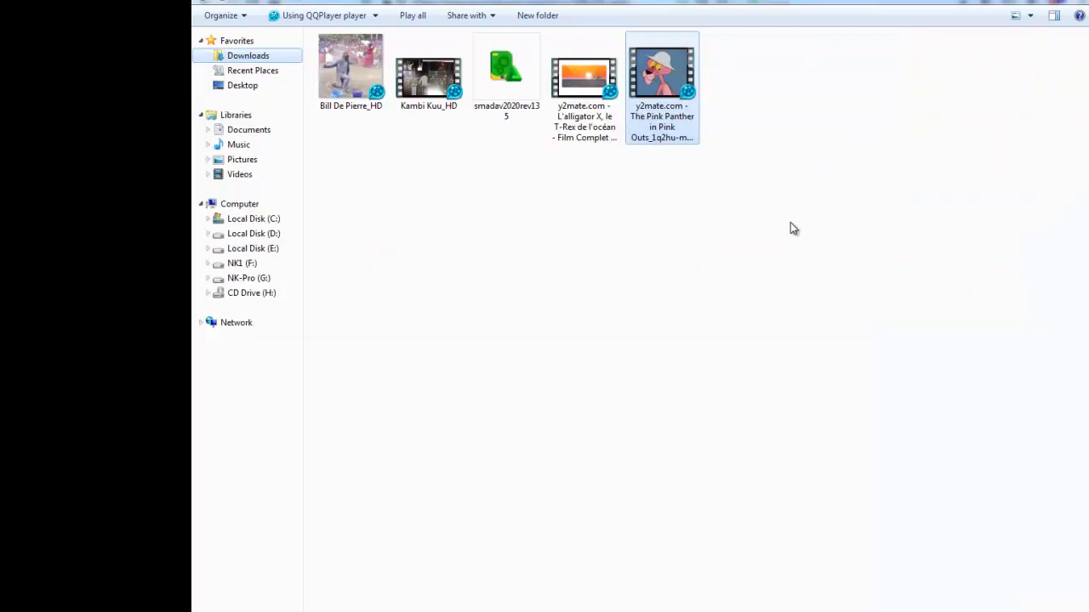
pyautogui.click(416, 608)
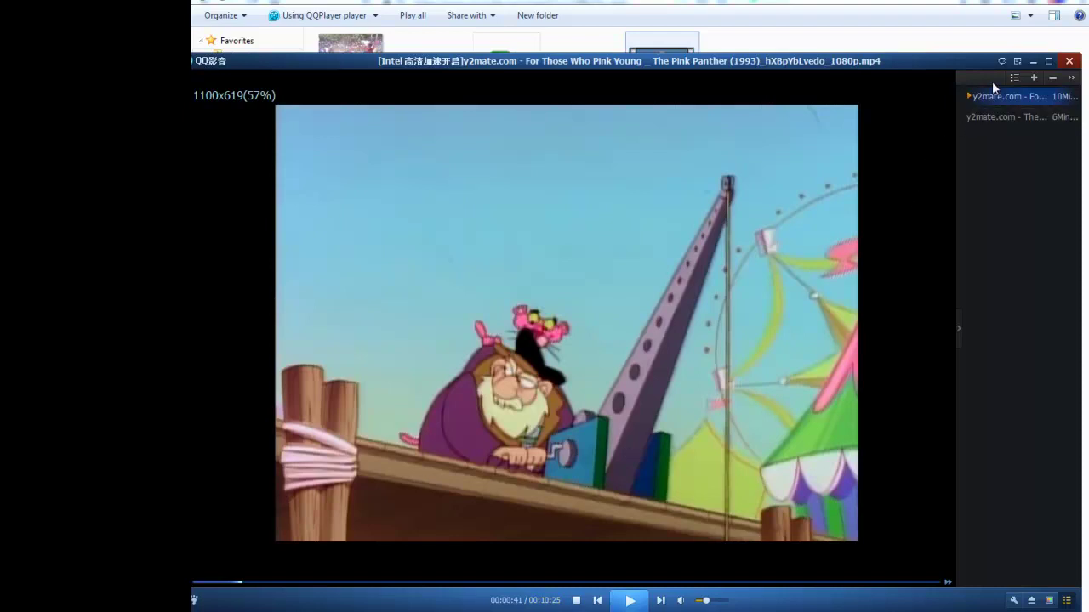
pyautogui.click(1034, 63)
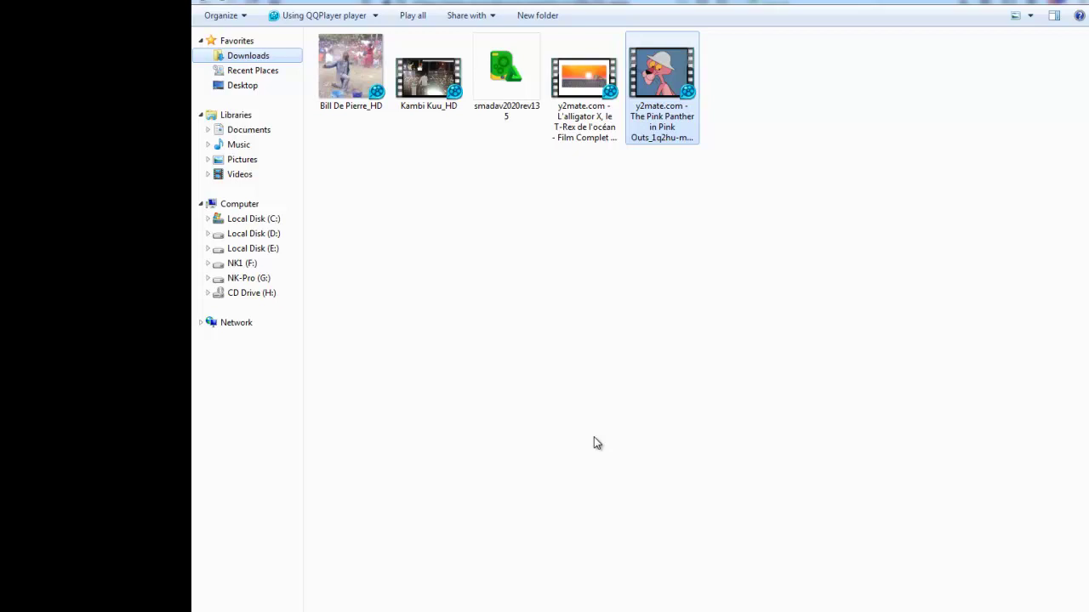
# Open the Windows temporary files folder by running %temp%.
pyautogui.press('super+r')
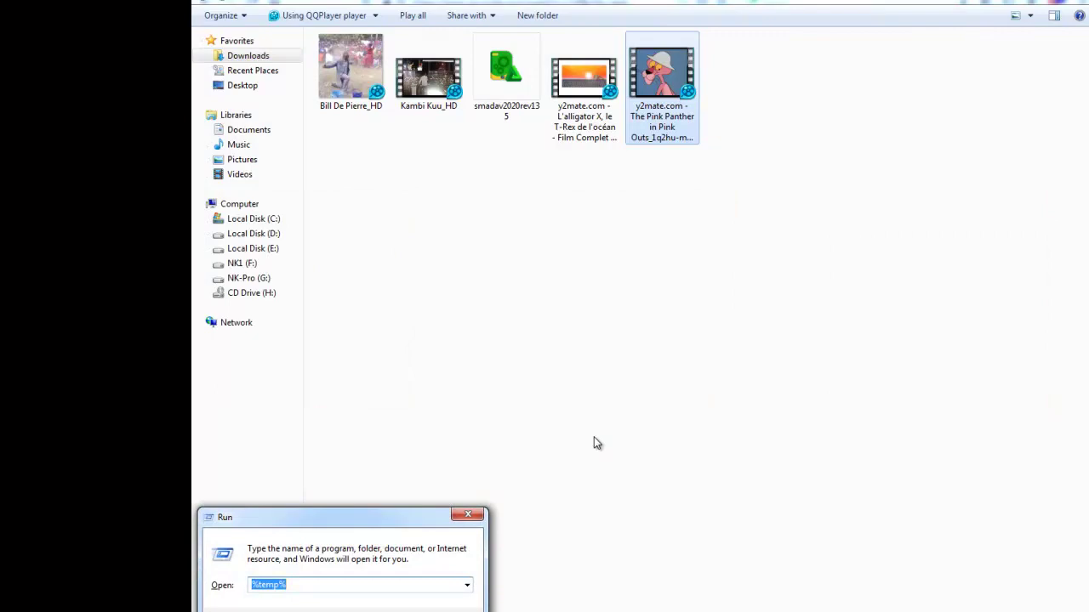
pyautogui.write('%')
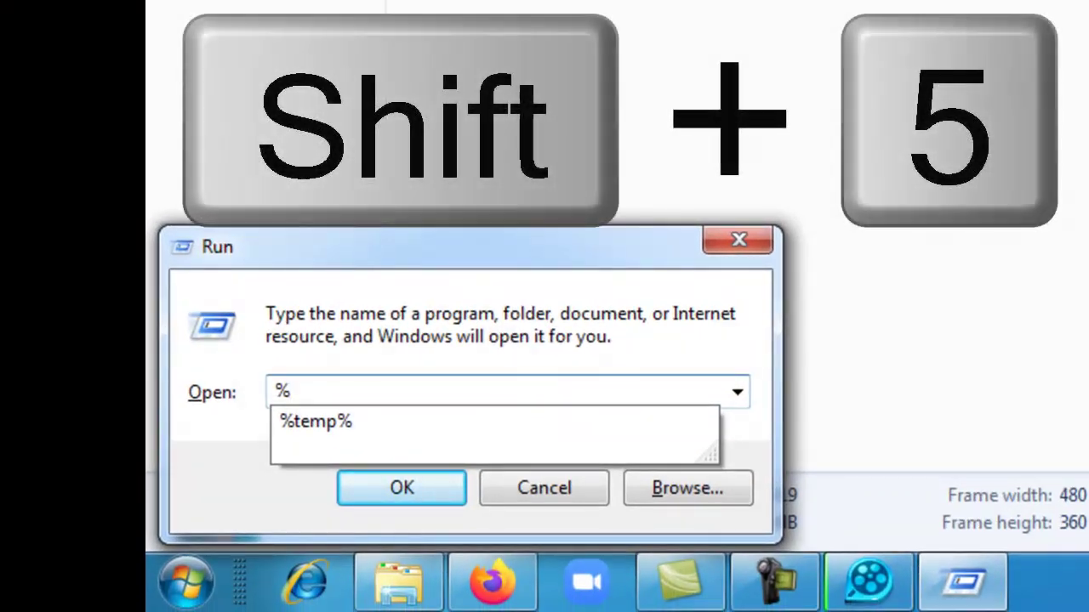
pyautogui.write('temp')
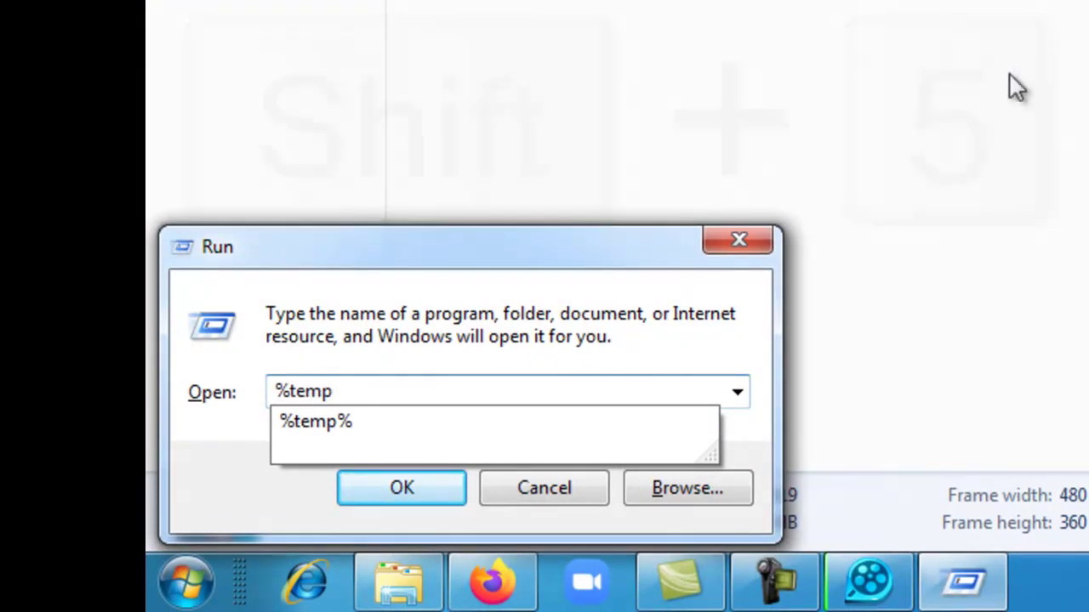
pyautogui.write('%')
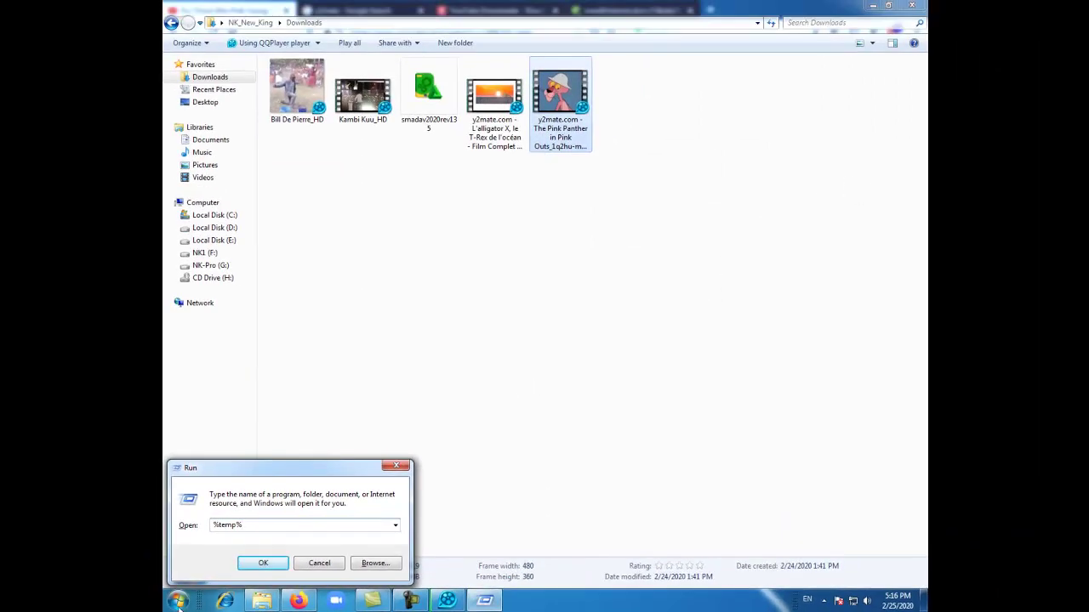
pyautogui.click(249, 564)
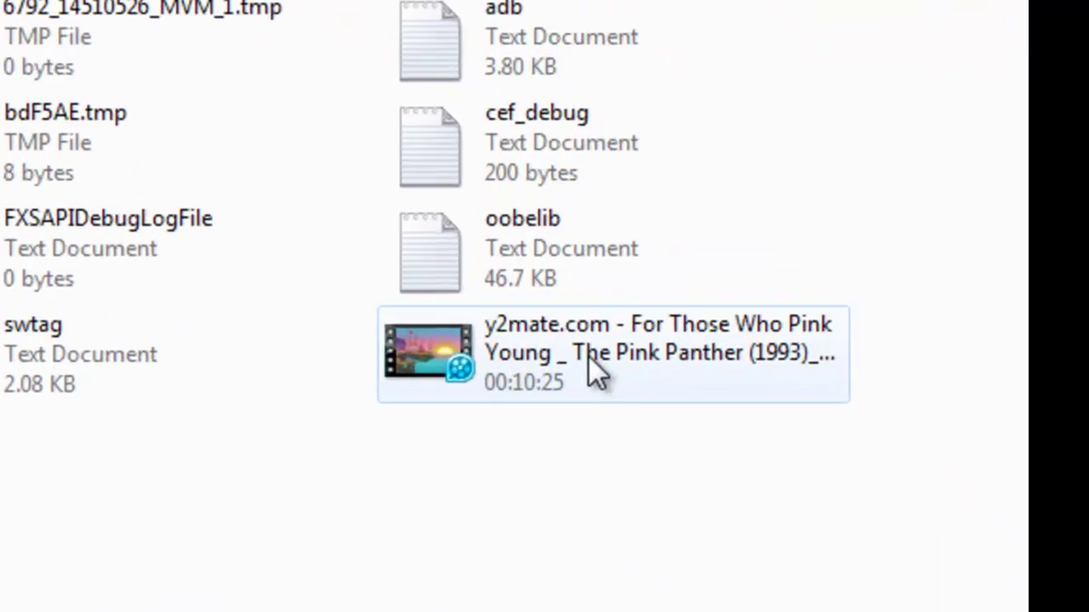
# Play "For Those Who Pink Young" from the Temp folder, pause it, and close the player and the Temp folder.
pyautogui.click(775, 315)
pyautogui.doubleClick(789, 311)
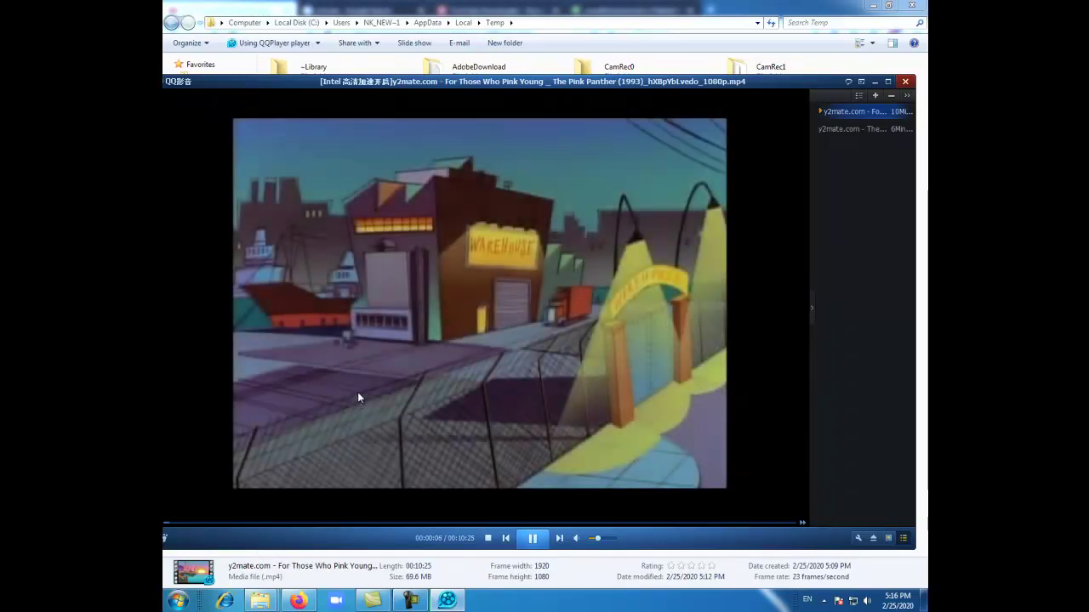
pyautogui.click(485, 341)
pyautogui.click(875, 83)
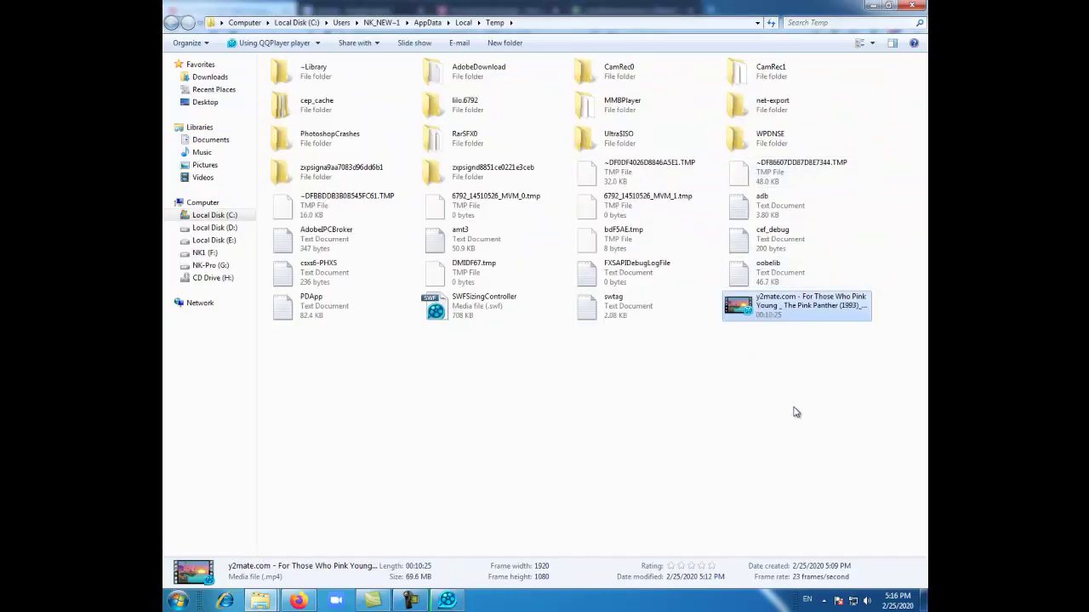
pyautogui.hotkey('alt', 'F4')
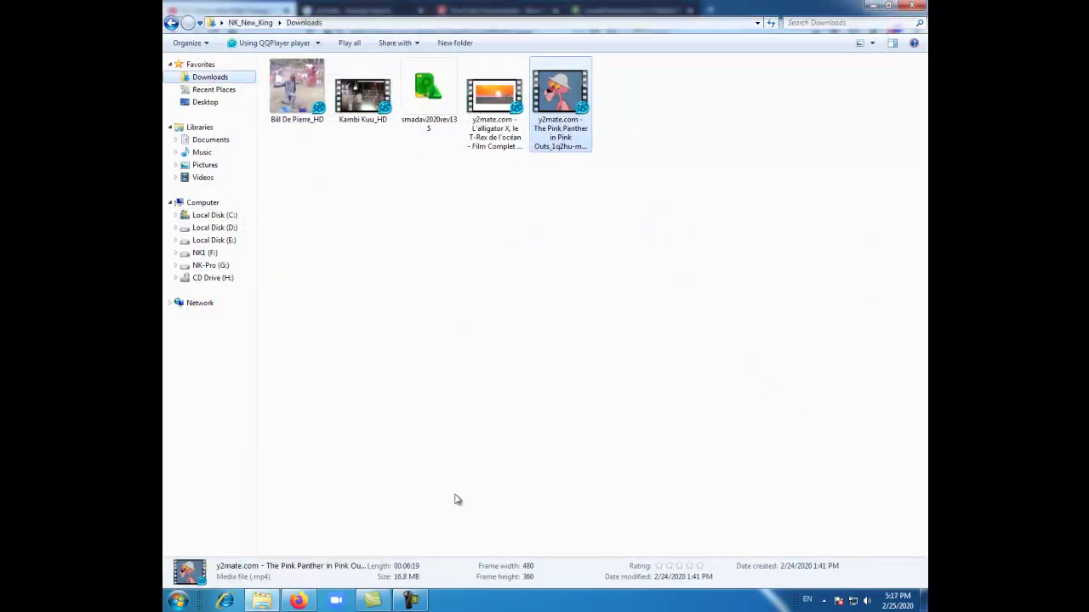
pyautogui.hotkey('alt', 'F4')
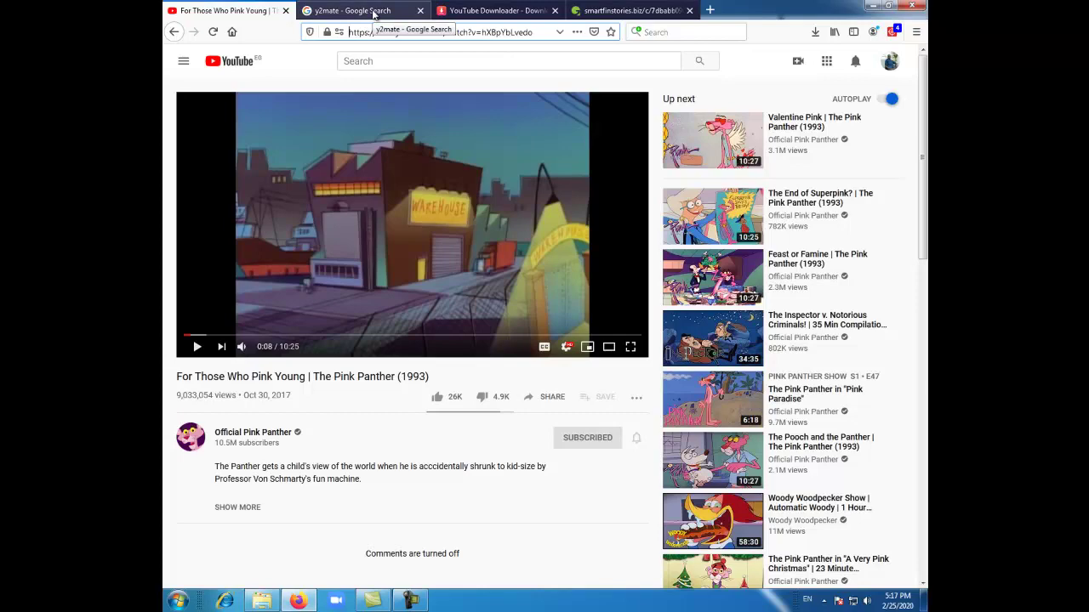
# Return to y2mate.com in Firefox, download the 1080p MP4 again with the Save File option, and show the recent downloads.
pyautogui.click(872, 5)
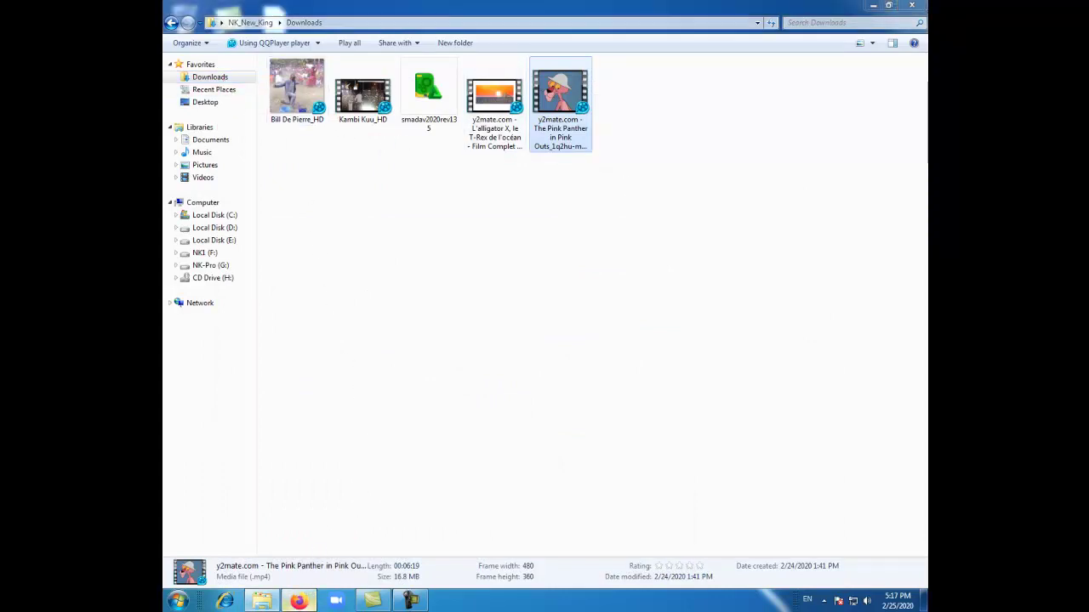
pyautogui.click(299, 600)
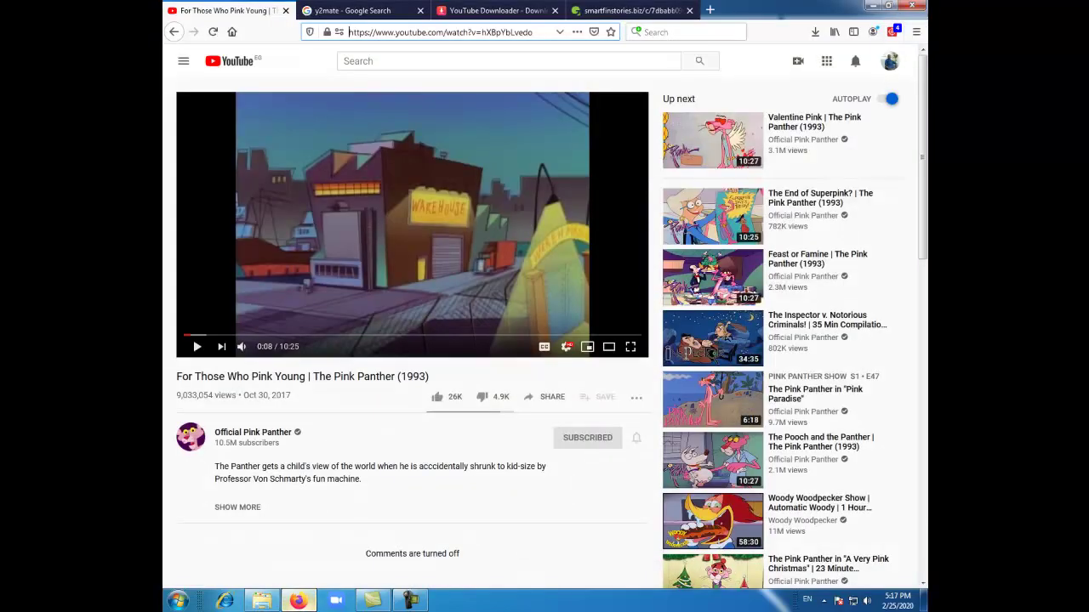
pyautogui.click(482, 32)
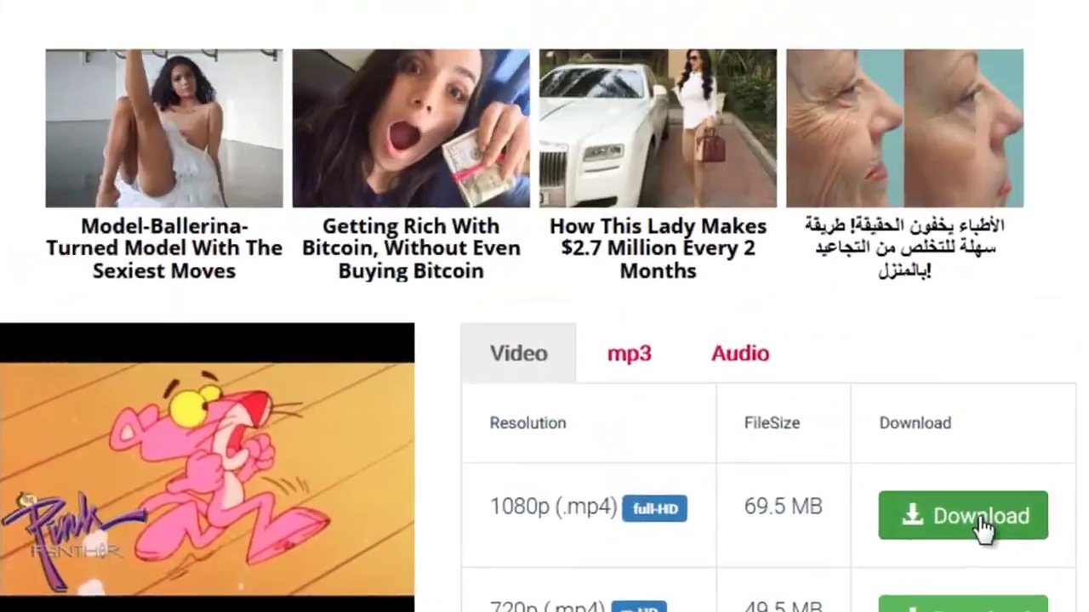
pyautogui.click(985, 283)
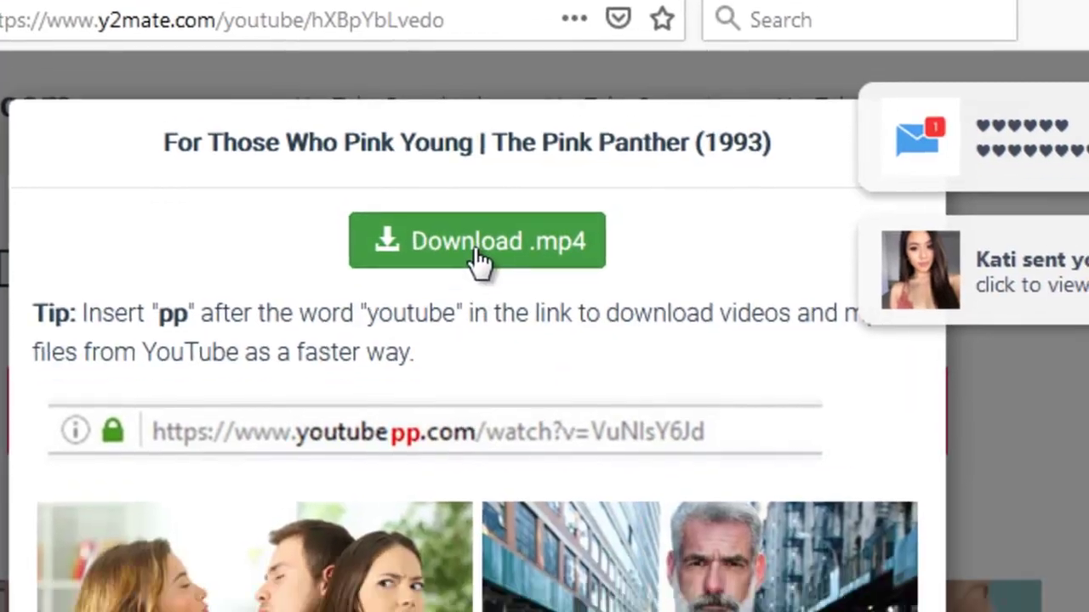
pyautogui.click(479, 313)
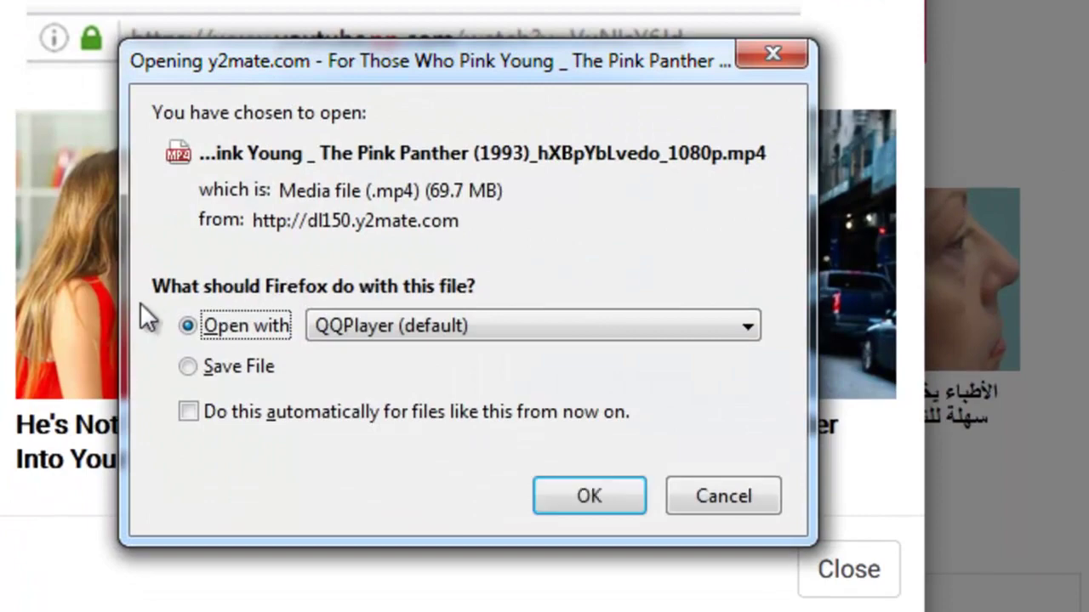
pyautogui.click(255, 367)
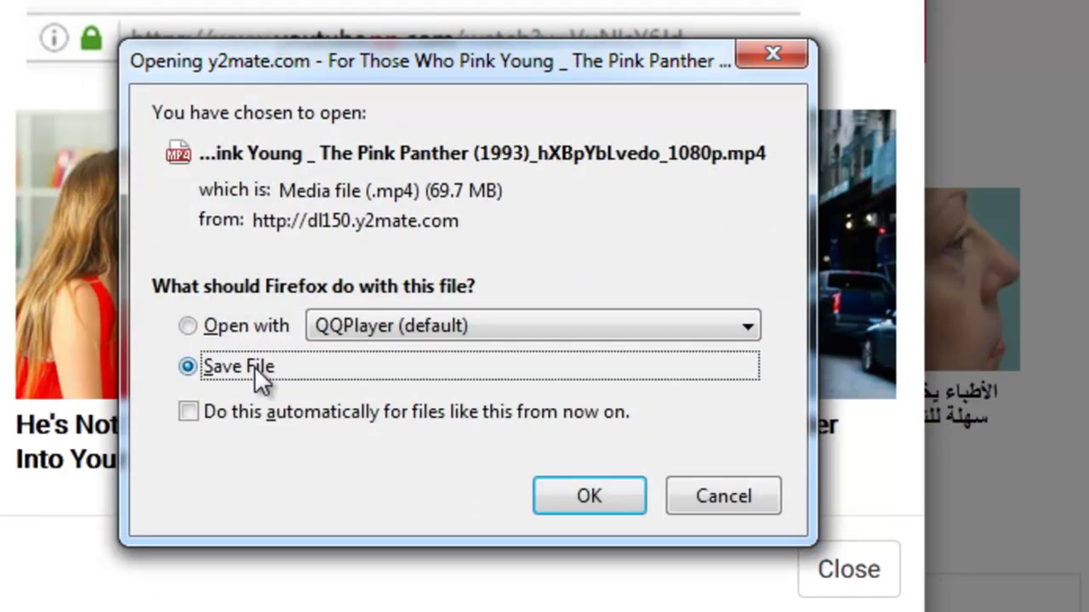
pyautogui.click(616, 503)
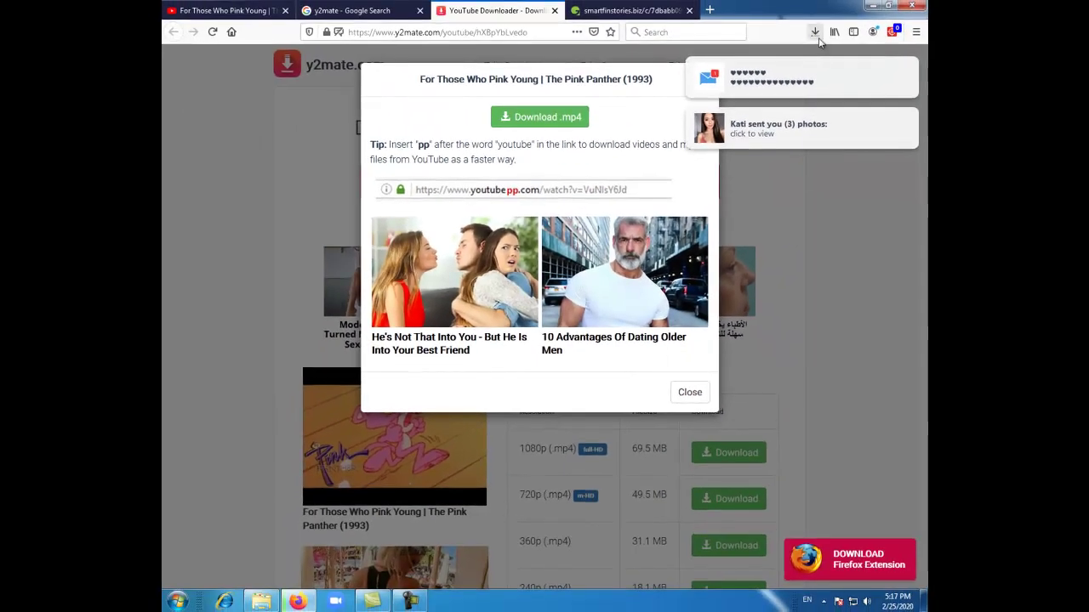
pyautogui.click(815, 34)
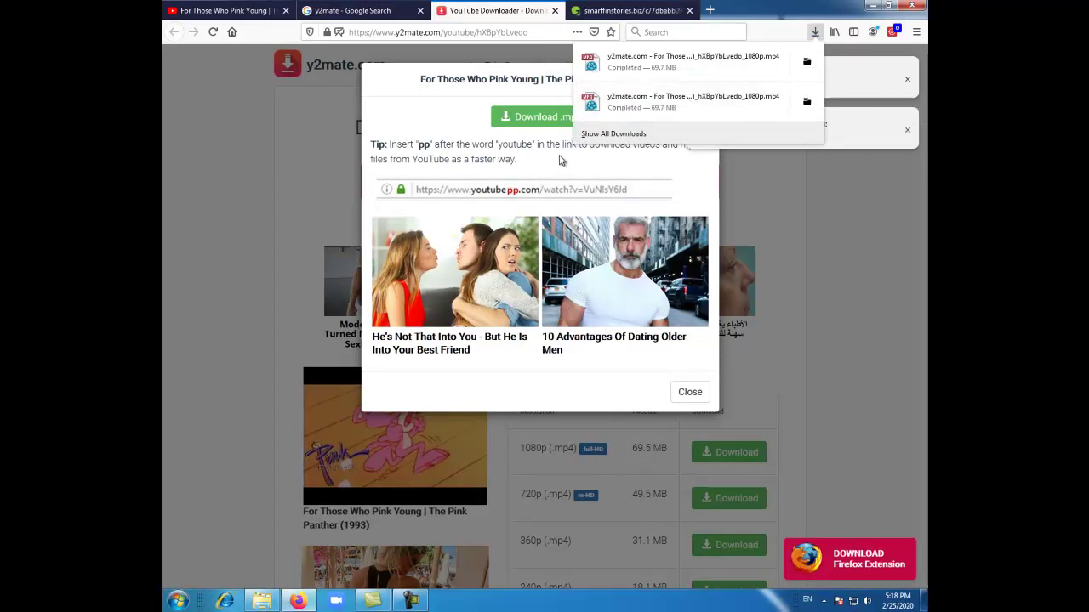
# Open the Downloads folder in Windows Explorer and select the saved video "For Those Who Pink Young".
pyautogui.press('super+e')
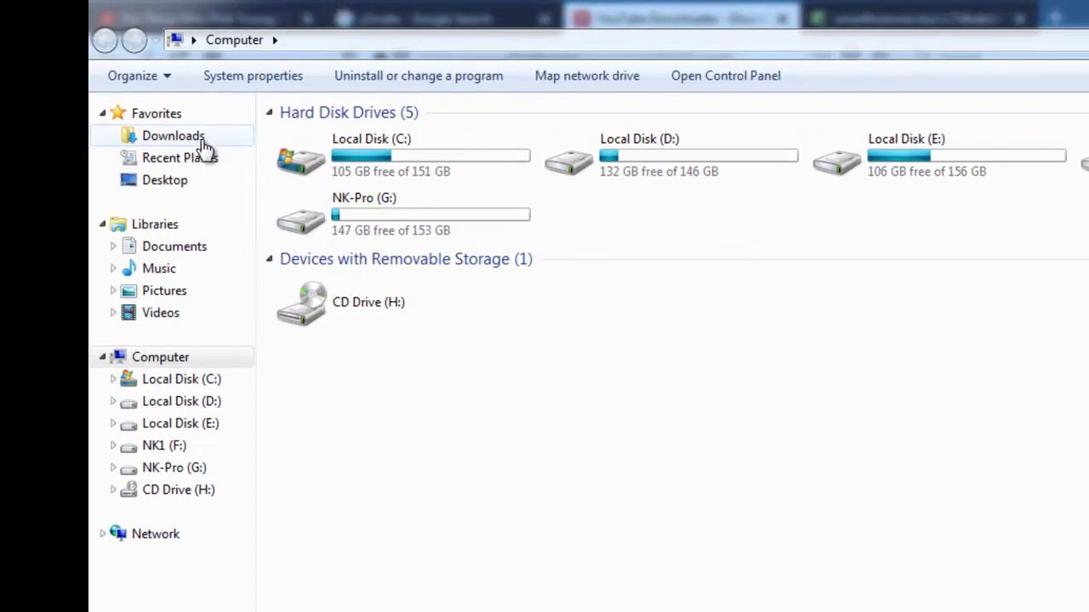
pyautogui.click(202, 143)
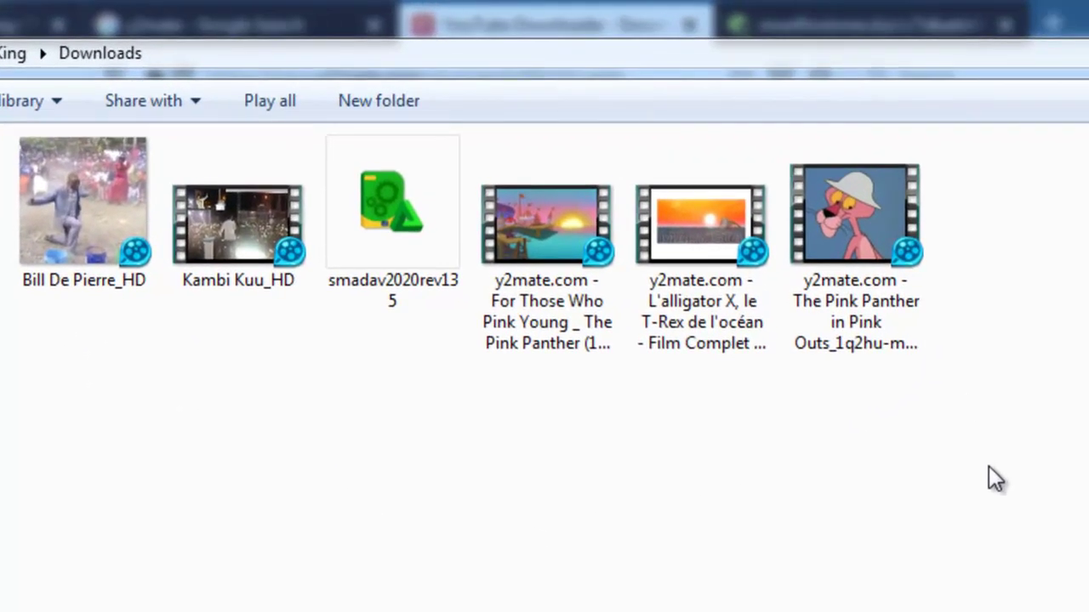
pyautogui.click(522, 302)
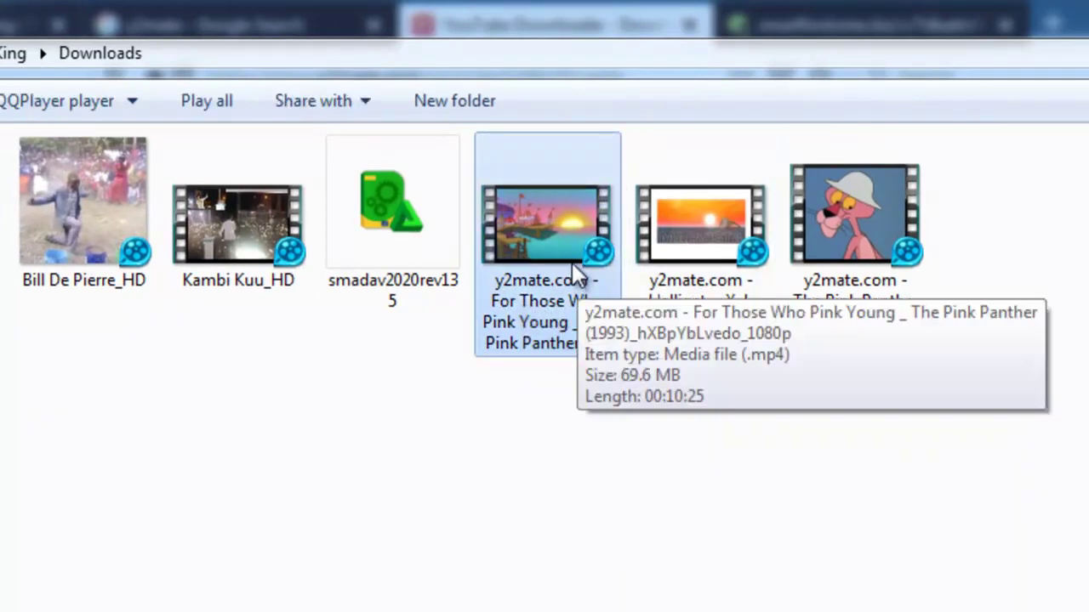
# Play the saved video from the Downloads folder, pause it, and hide the player window.
pyautogui.doubleClick(572, 242)
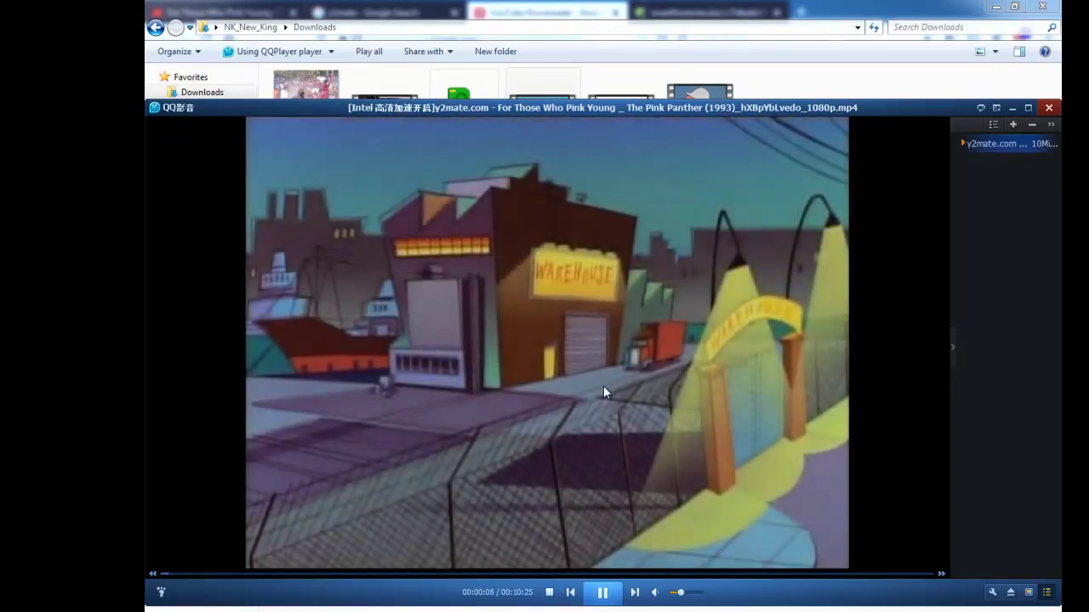
pyautogui.click(614, 389)
pyautogui.click(1012, 108)
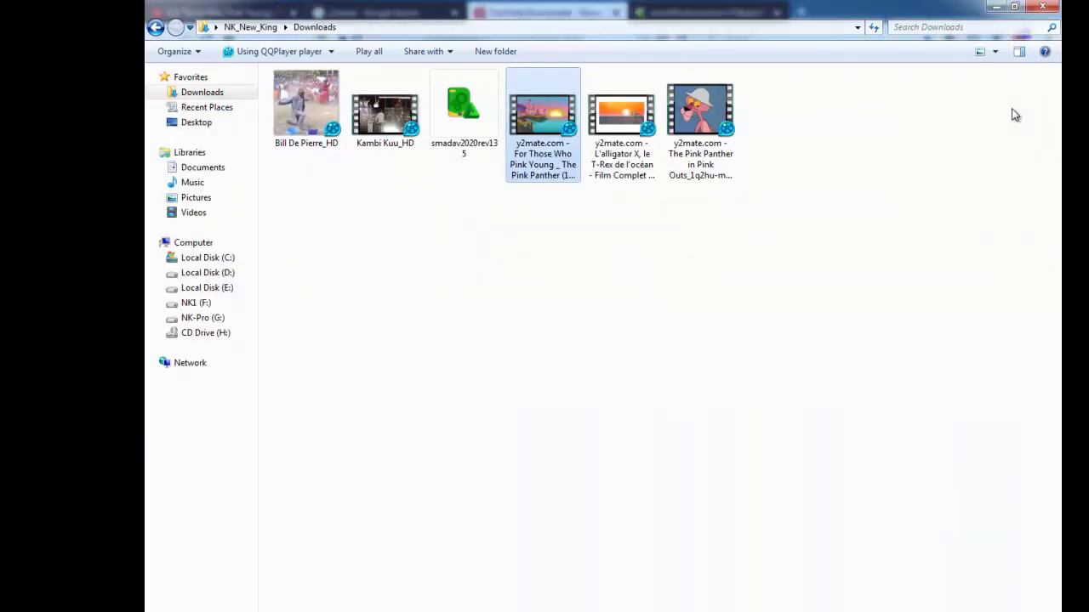